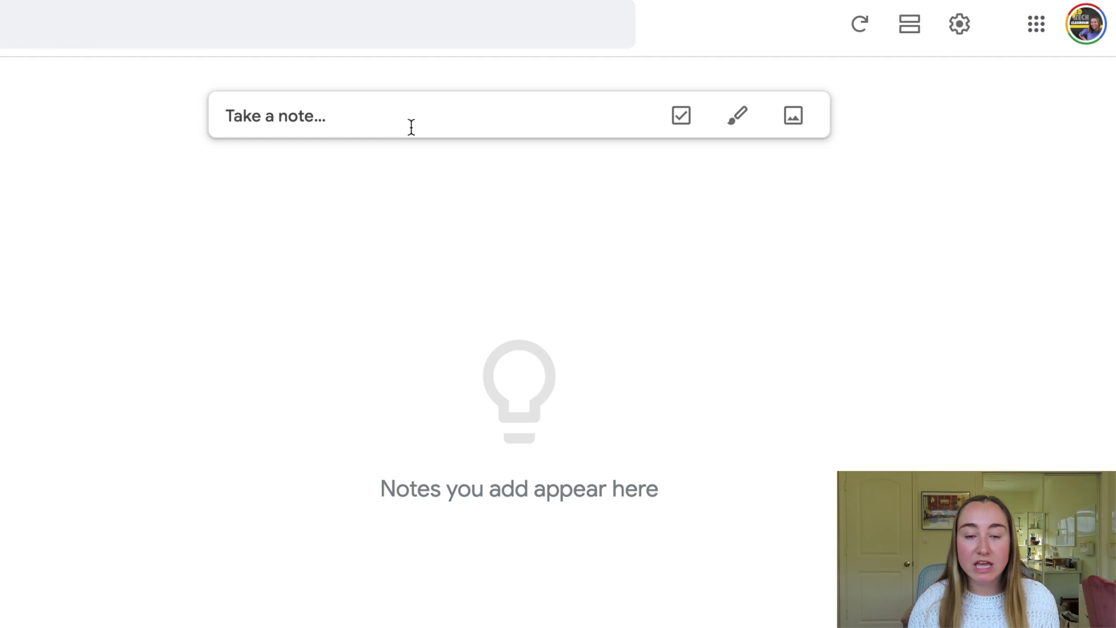
Create a new note with Bananas, Strawberries, Eggs and Bread on separate lines.
left_click(411, 126)
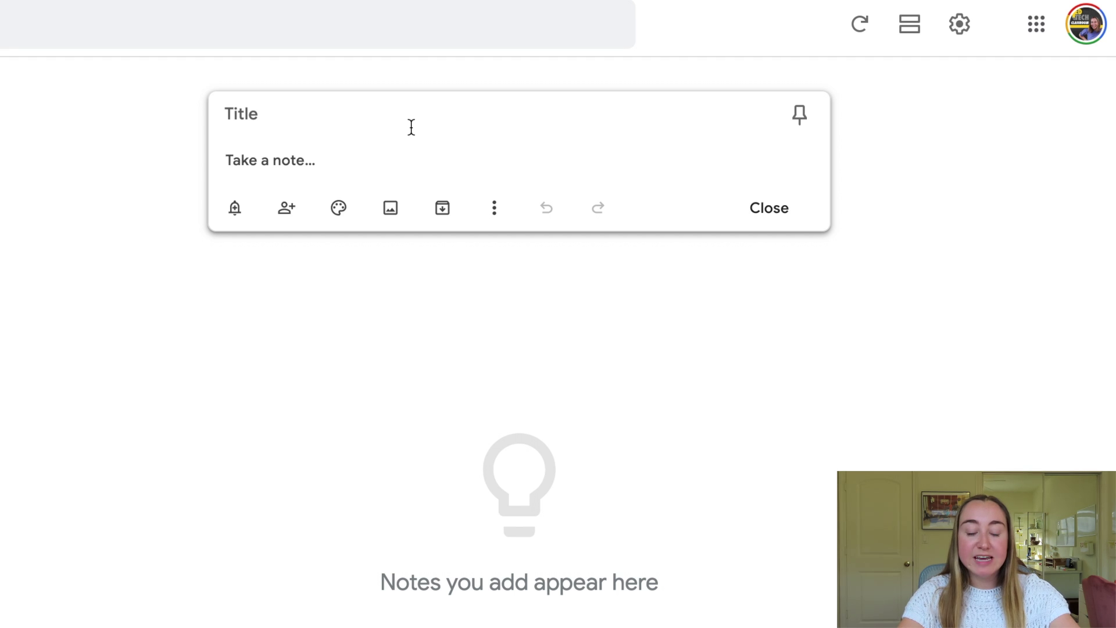
type("Bananas")
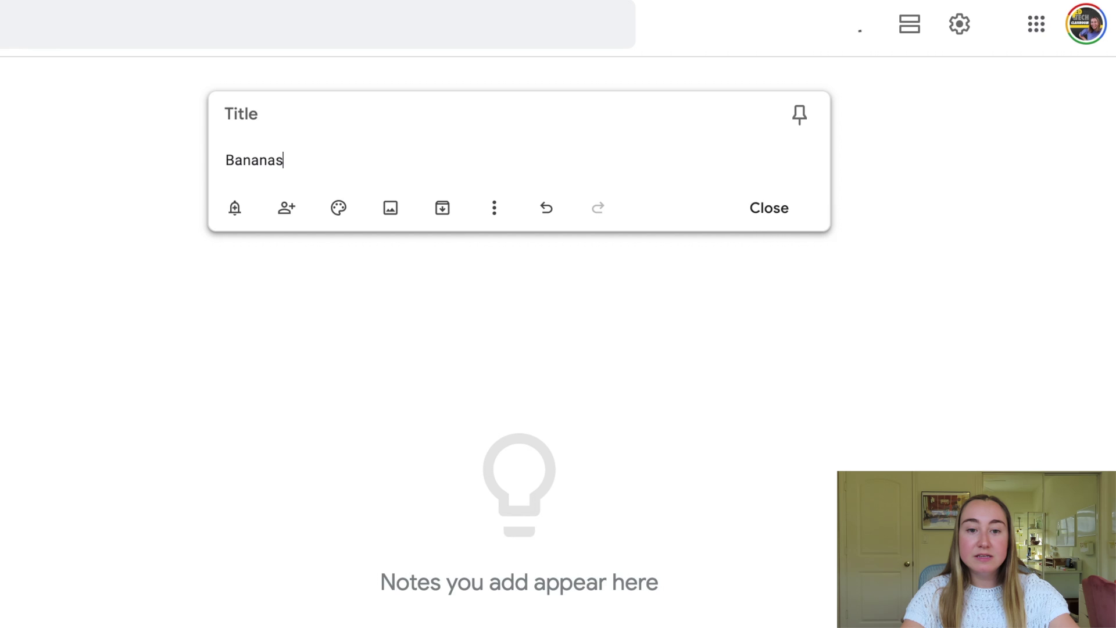
key("Return")
type("Strawberries")
key("Return")
type("Eggs")
key("Return")
type("Bread")
key("Return")
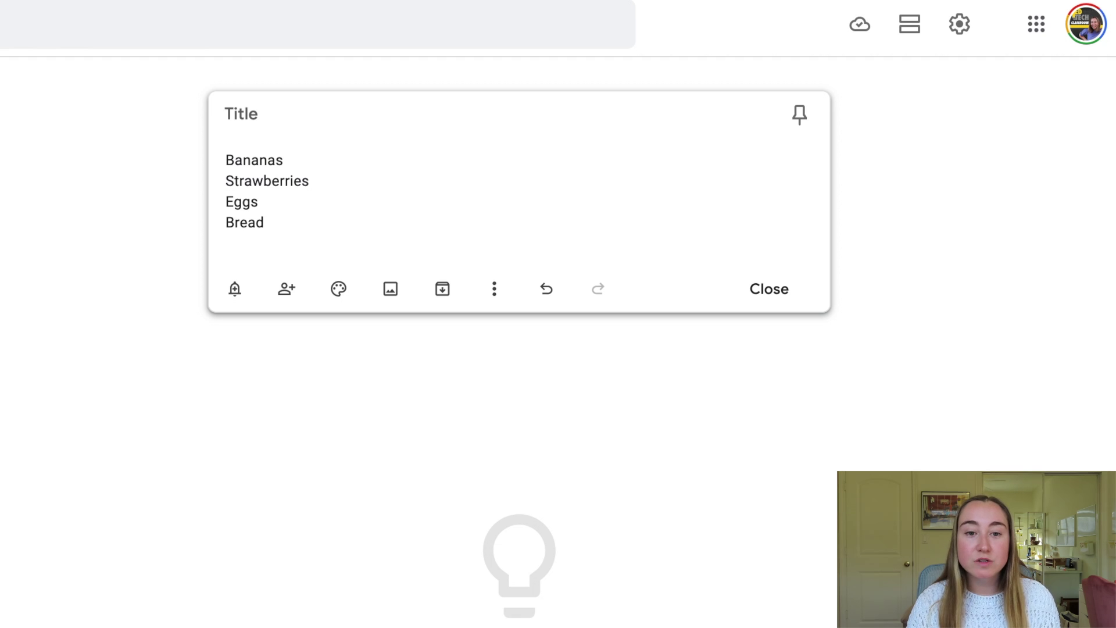
Title the new note Grocery List.
left_click(277, 115)
type("Grocery List")
left_click(279, 219)
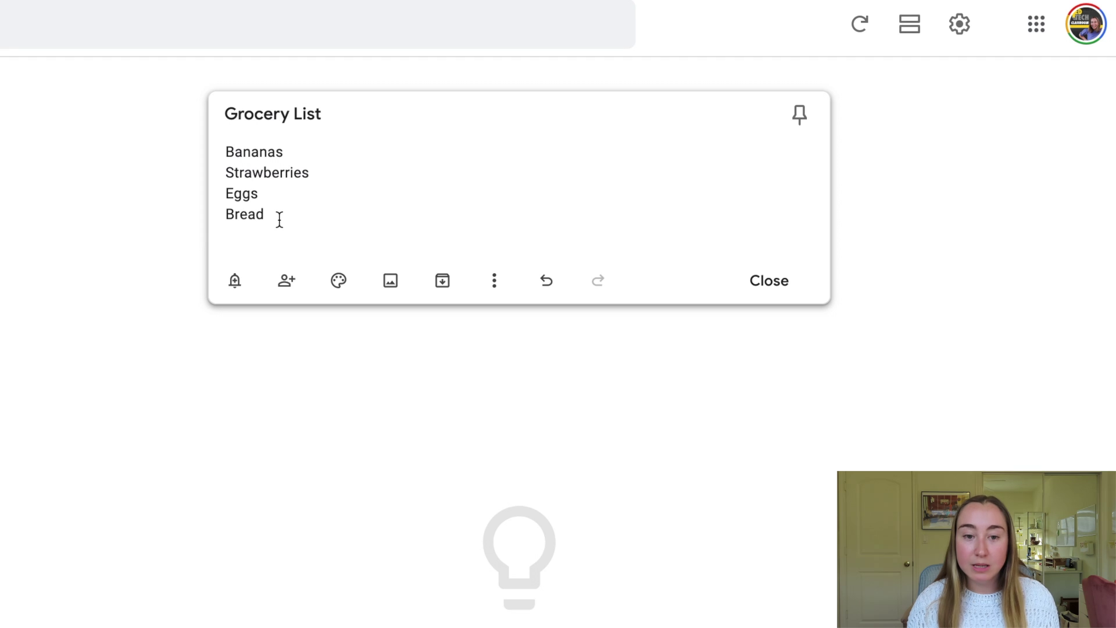
View the note's reminder options and its collaborator sharing settings without changing them.
left_click(237, 291)
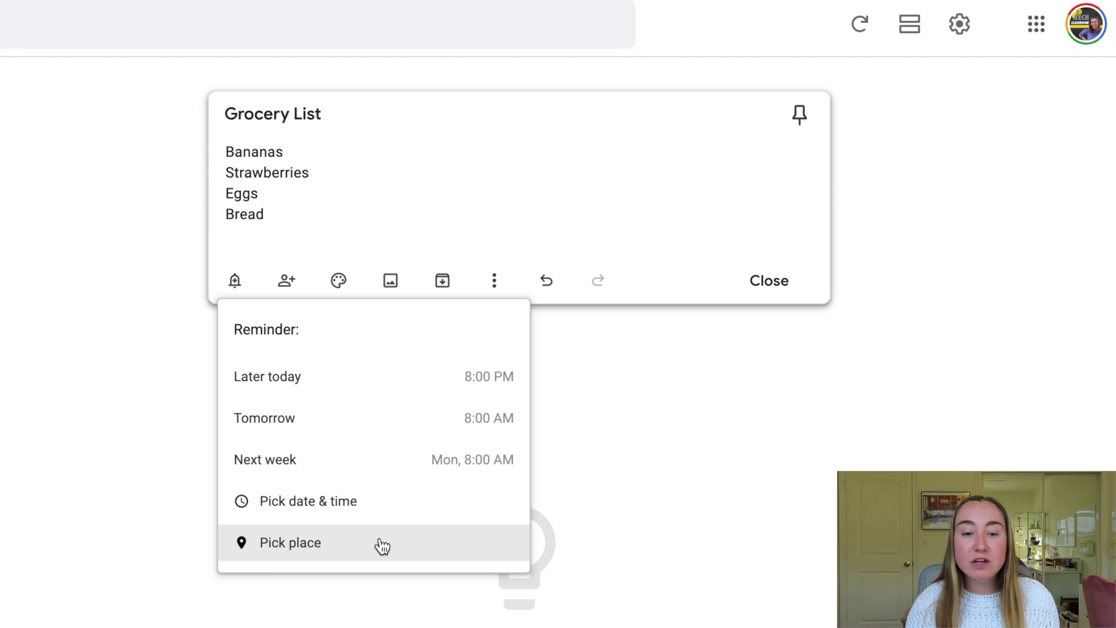
left_click(285, 282)
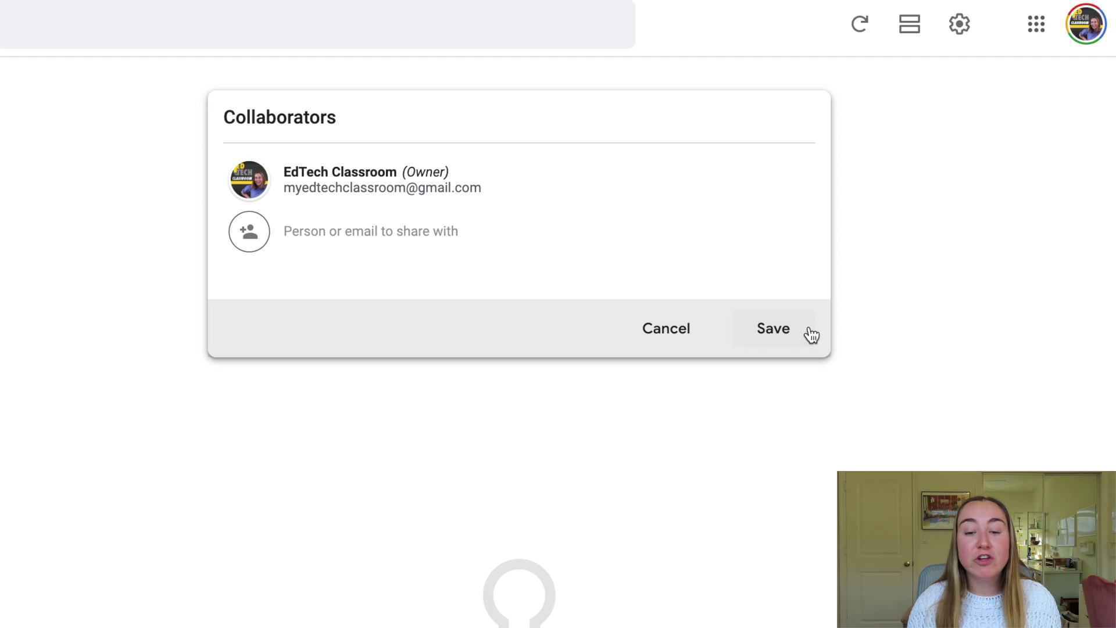
left_click(642, 325)
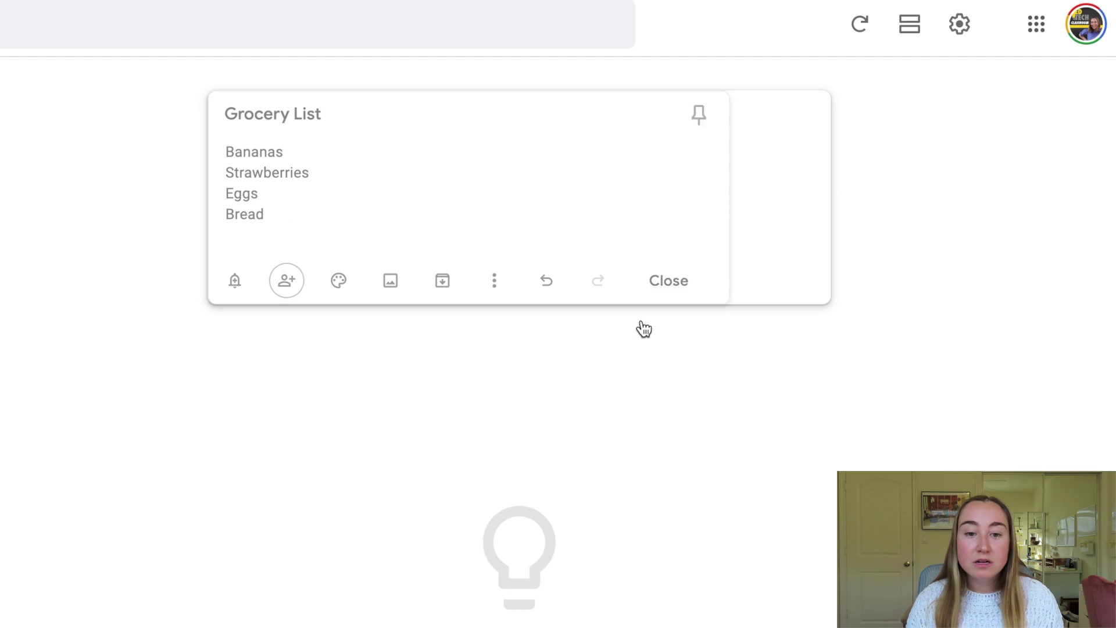
Give the Grocery List note a coral red colour and the fruit and vegetable background image.
left_click(338, 282)
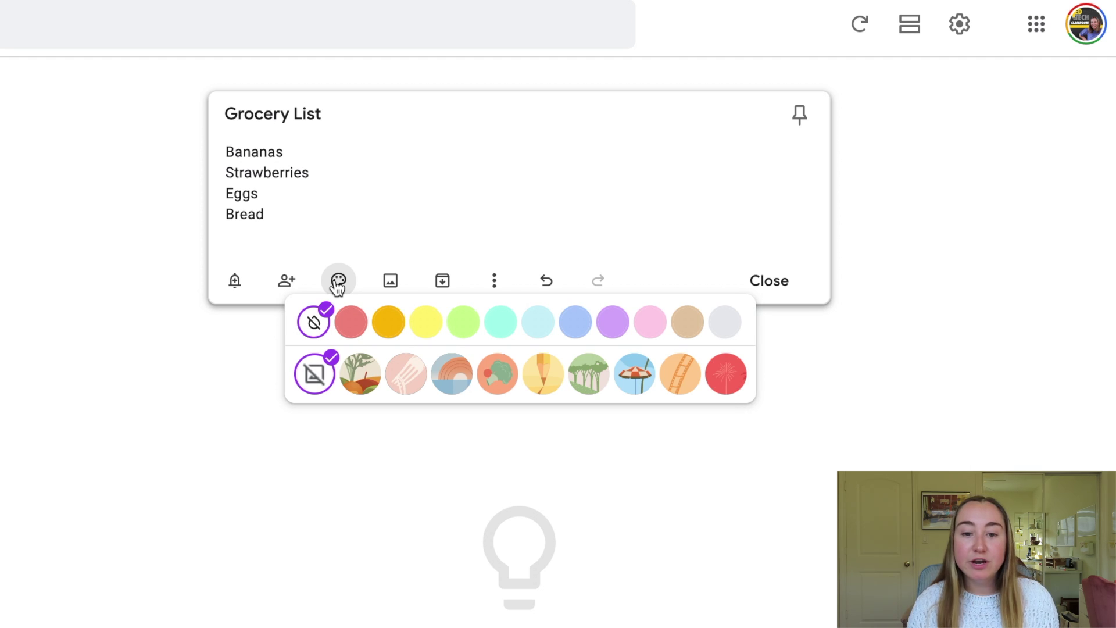
left_click(350, 326)
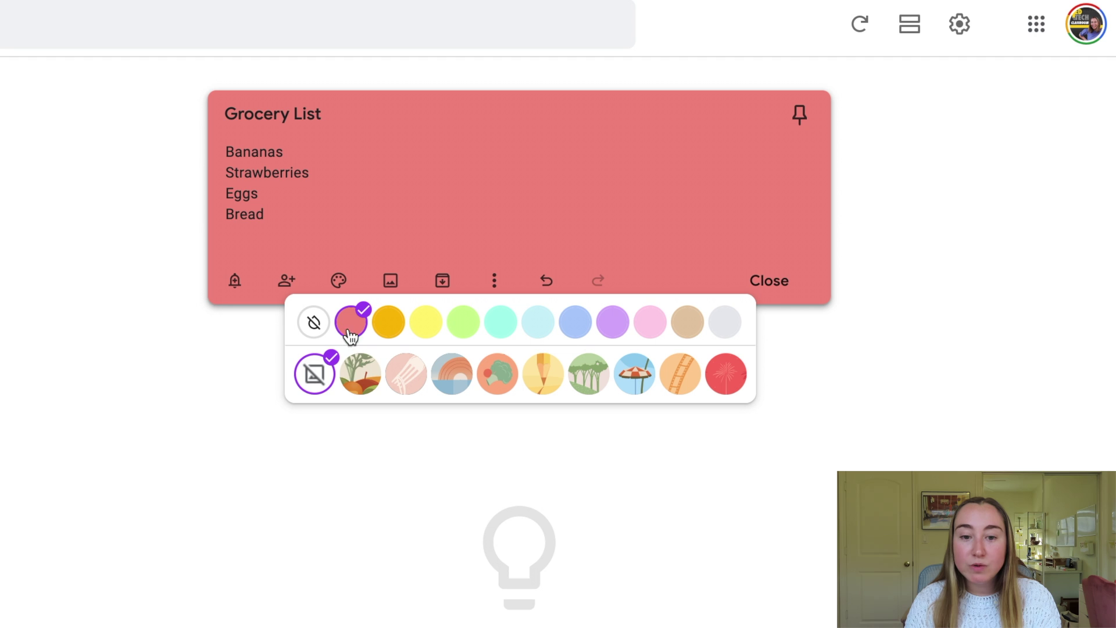
left_click(361, 389)
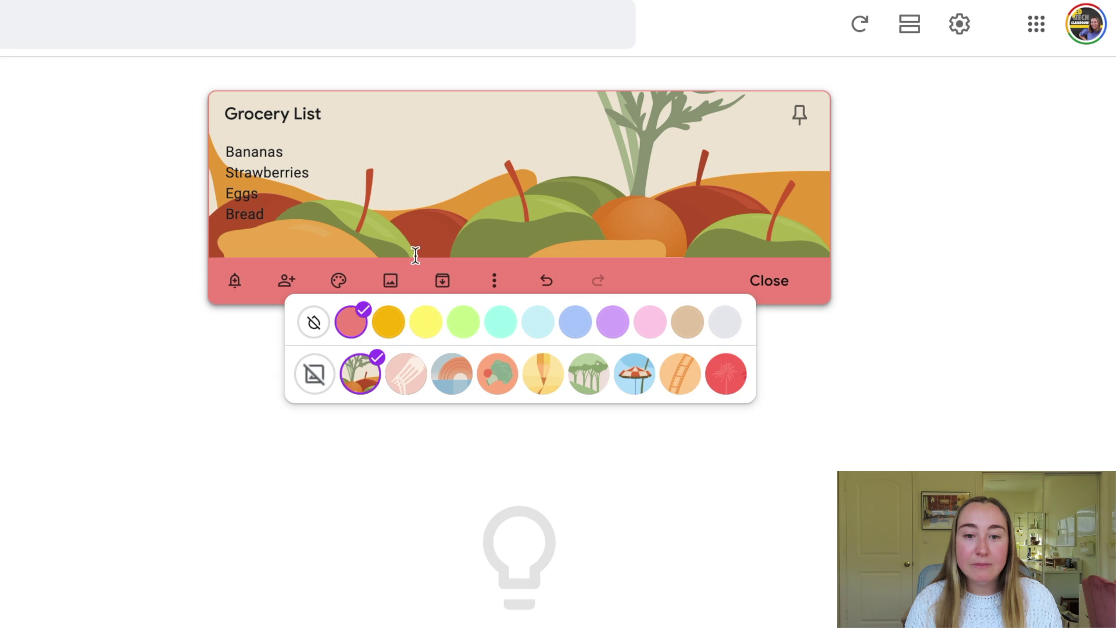
left_click(390, 280)
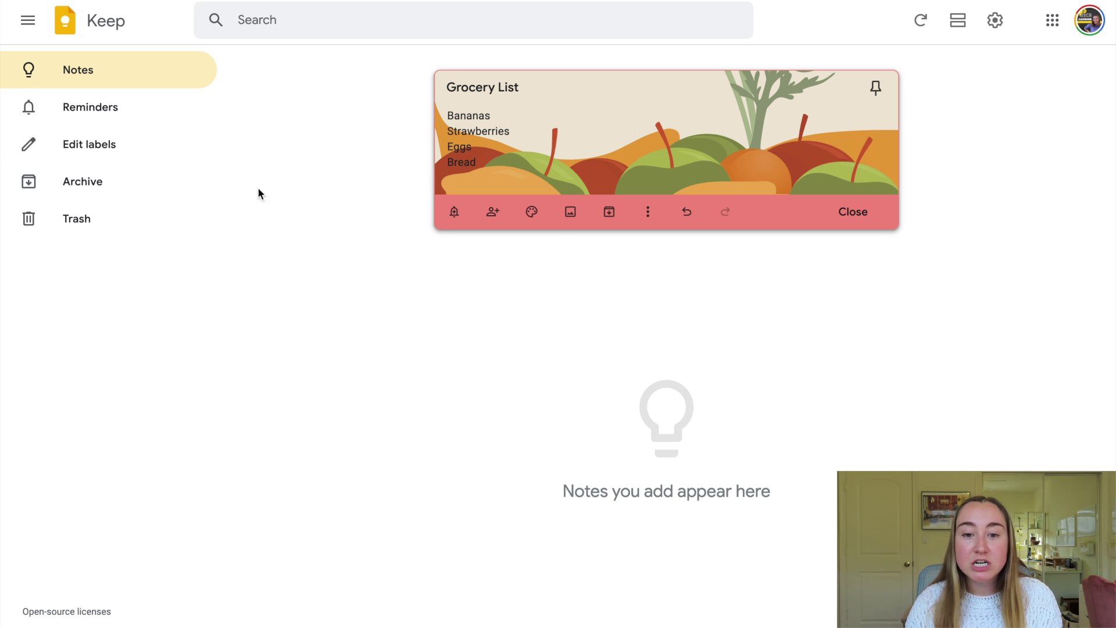
Create a new label named Groceries on the Grocery List note and dismiss the labelling tip.
left_click(646, 219)
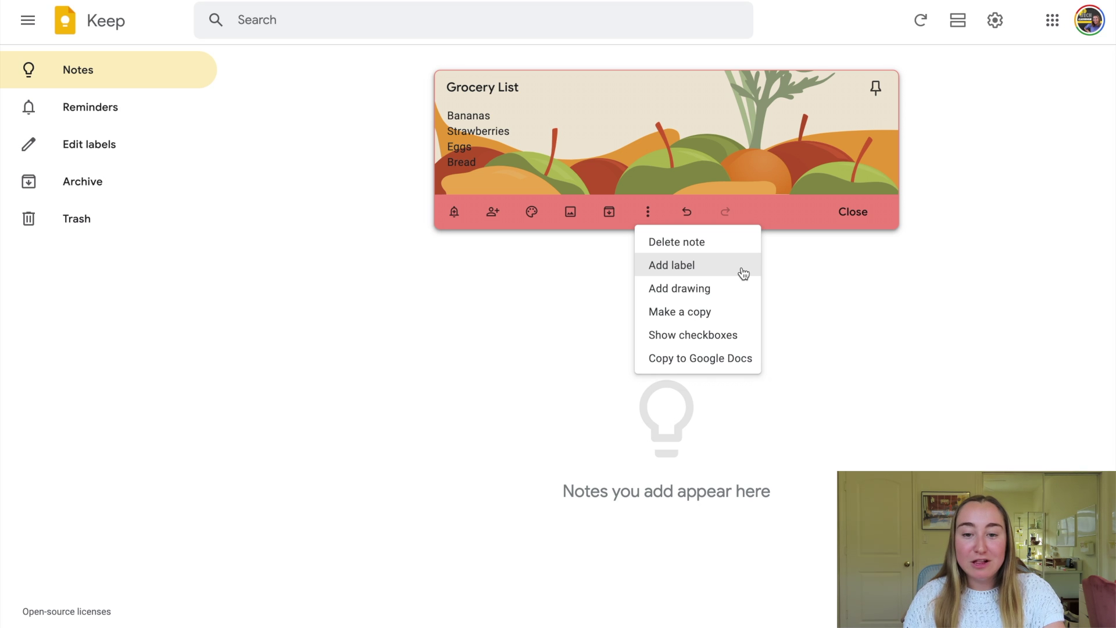
left_click(744, 272)
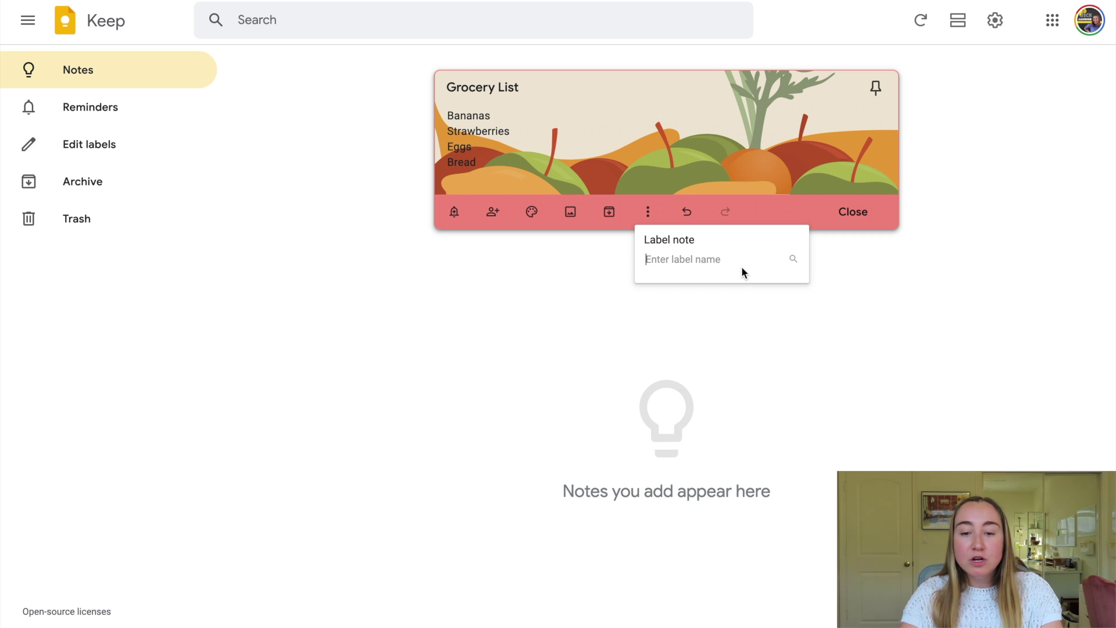
type("Groceries")
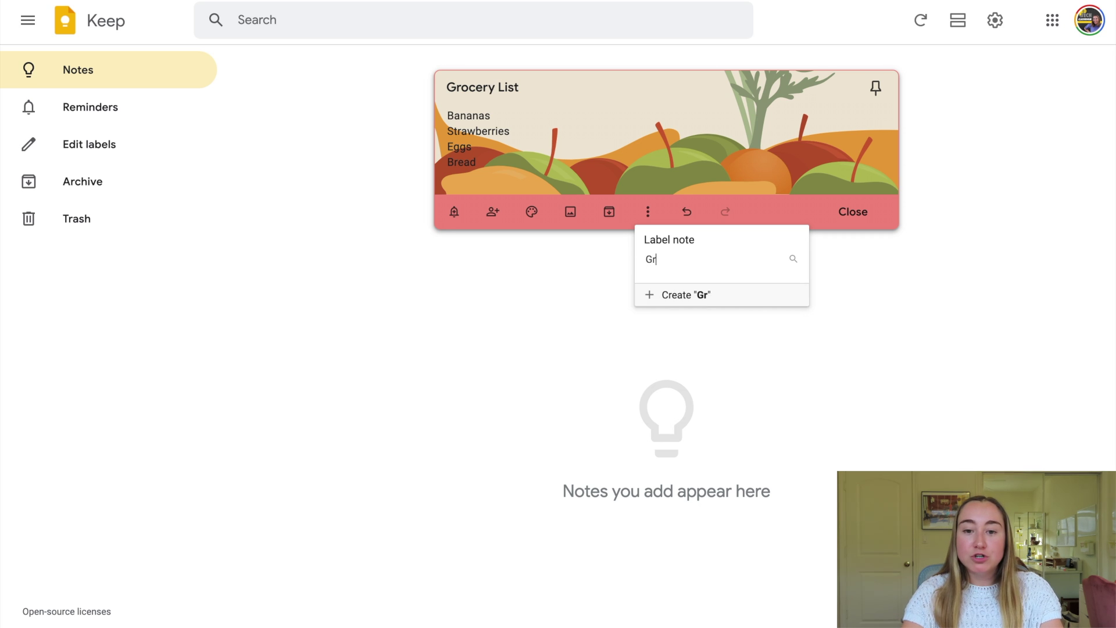
left_click(715, 298)
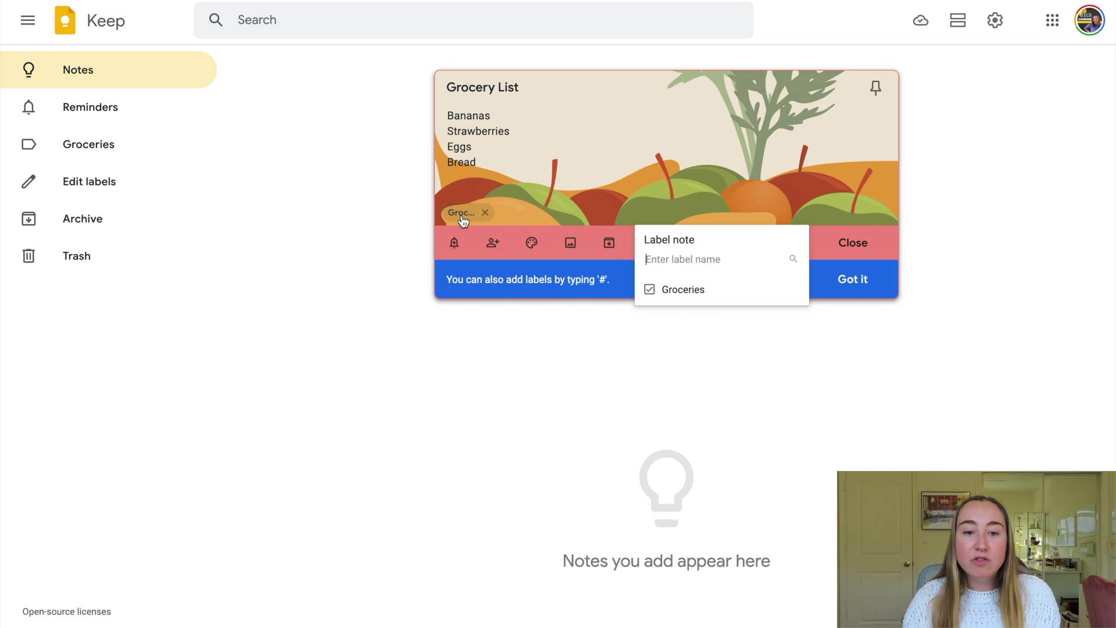
mouse_move(456, 217)
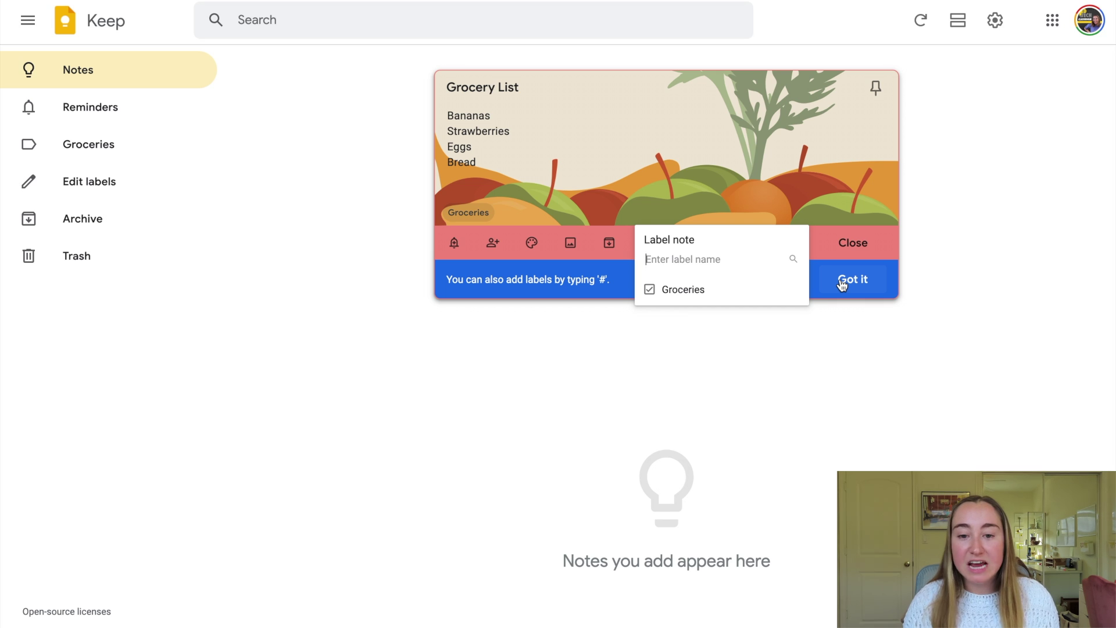
left_click(841, 283)
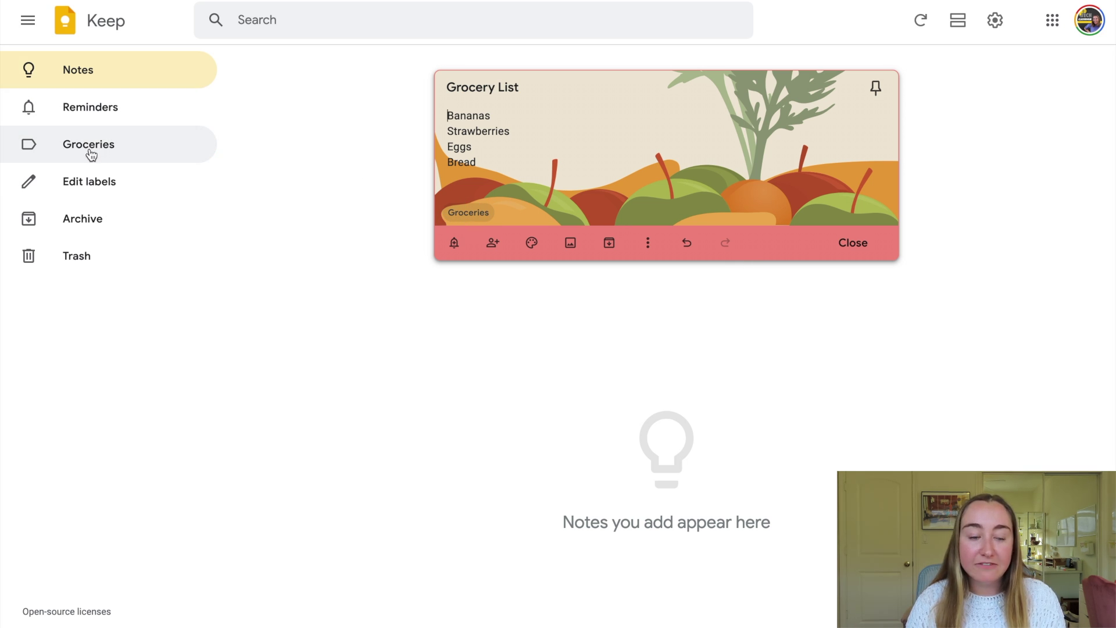
View the notes filed under the Groceries label and reopen the Grocery List note from all notes.
left_click(154, 150)
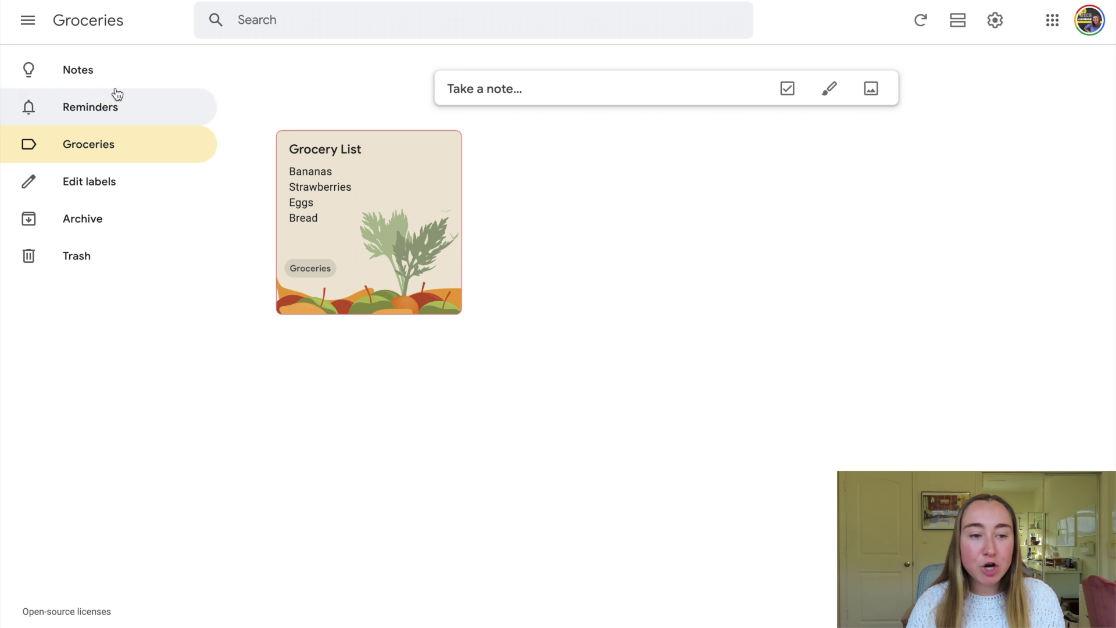
left_click(96, 76)
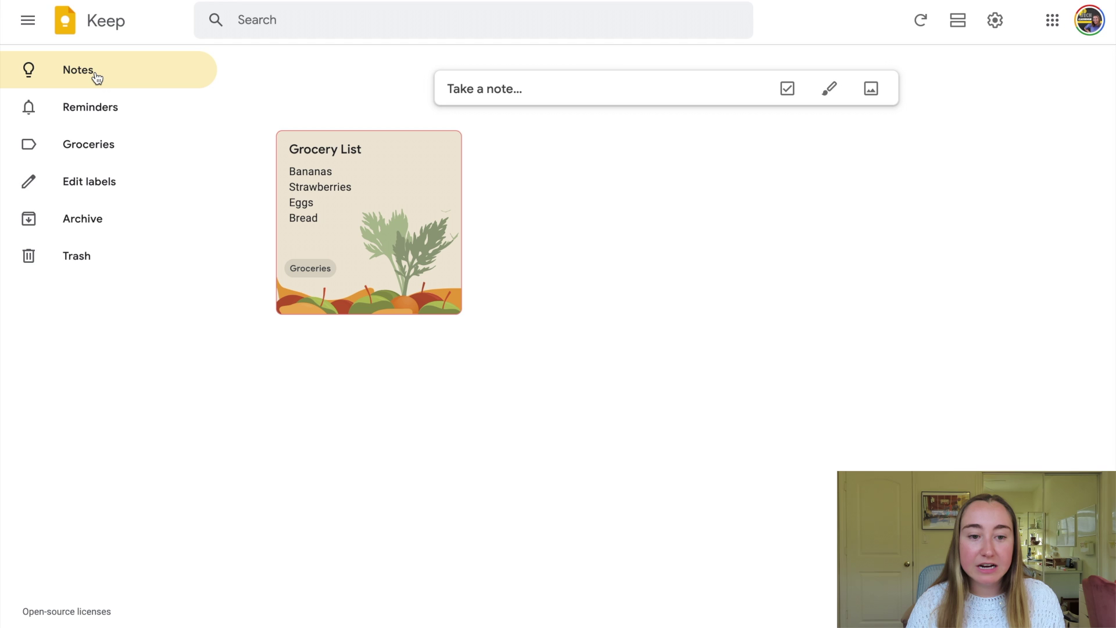
left_click(401, 225)
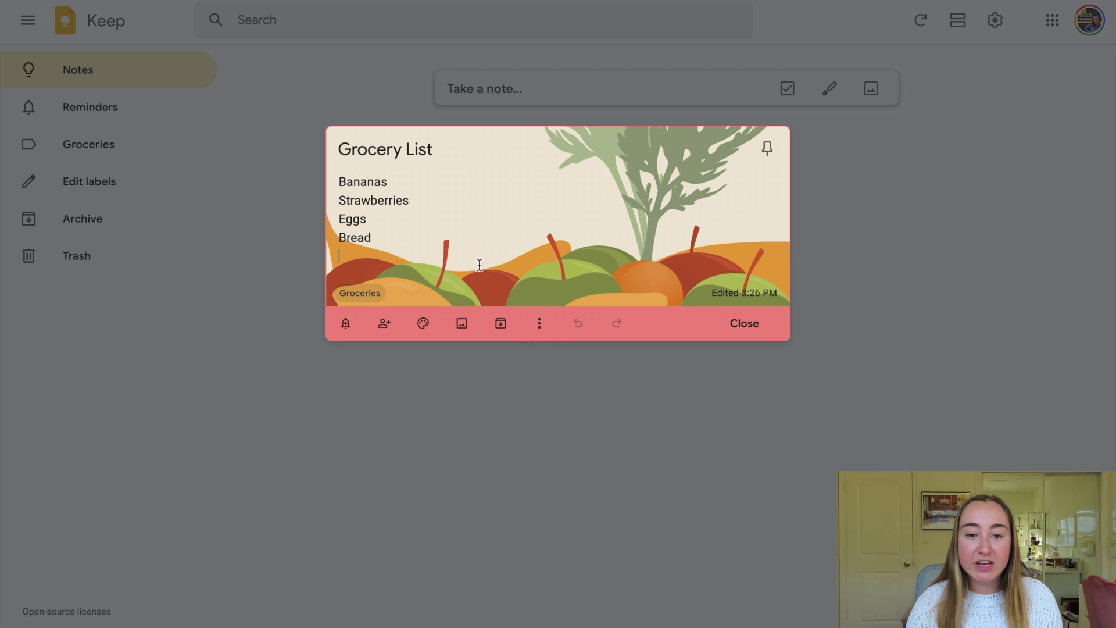
Add a freehand scribble drawing to the Grocery List note and delete it from the note again.
left_click(540, 325)
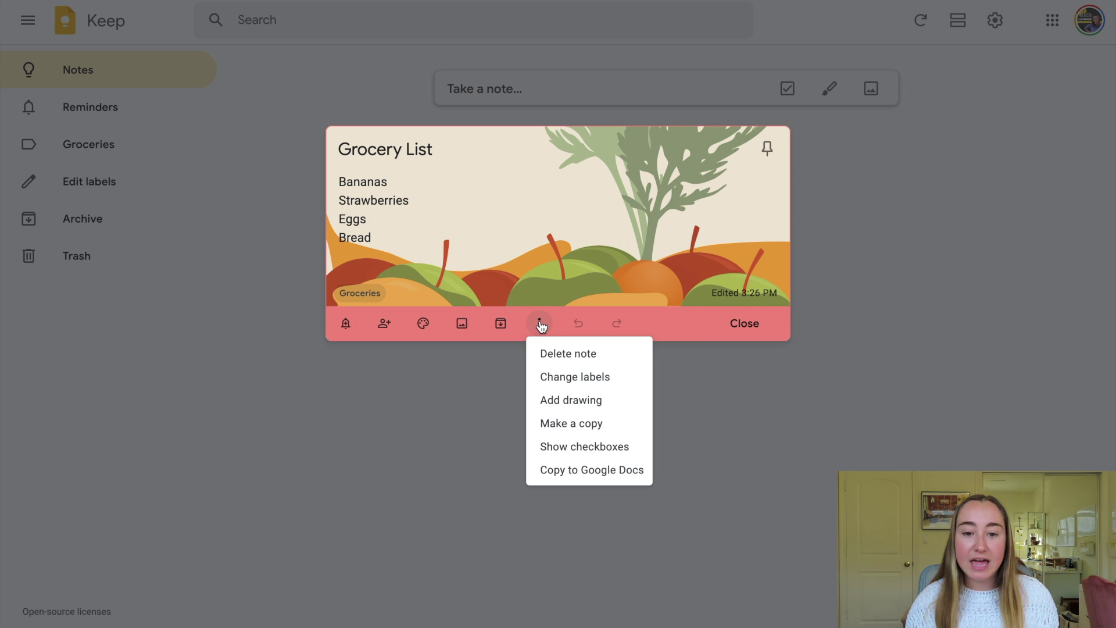
left_click(575, 407)
left_click(522, 255)
mouse_move(514, 244)
left_mouse_down()
mouse_move(478, 244)
mouse_move(511, 276)
mouse_move(595, 211)
mouse_move(573, 418)
mouse_move(443, 340)
left_mouse_up()
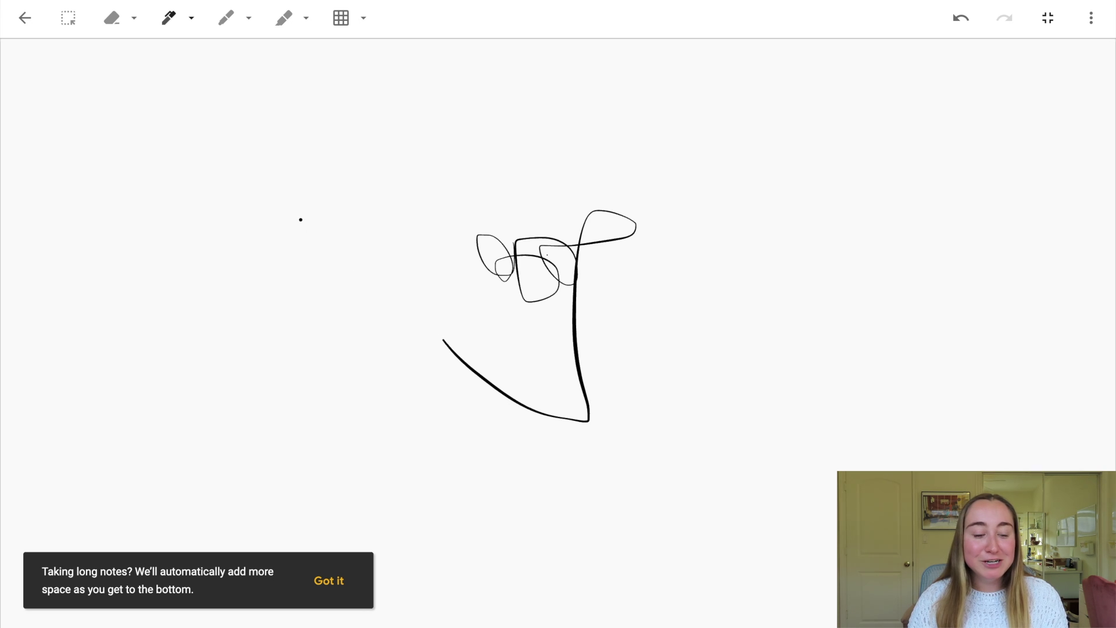
left_click(27, 18)
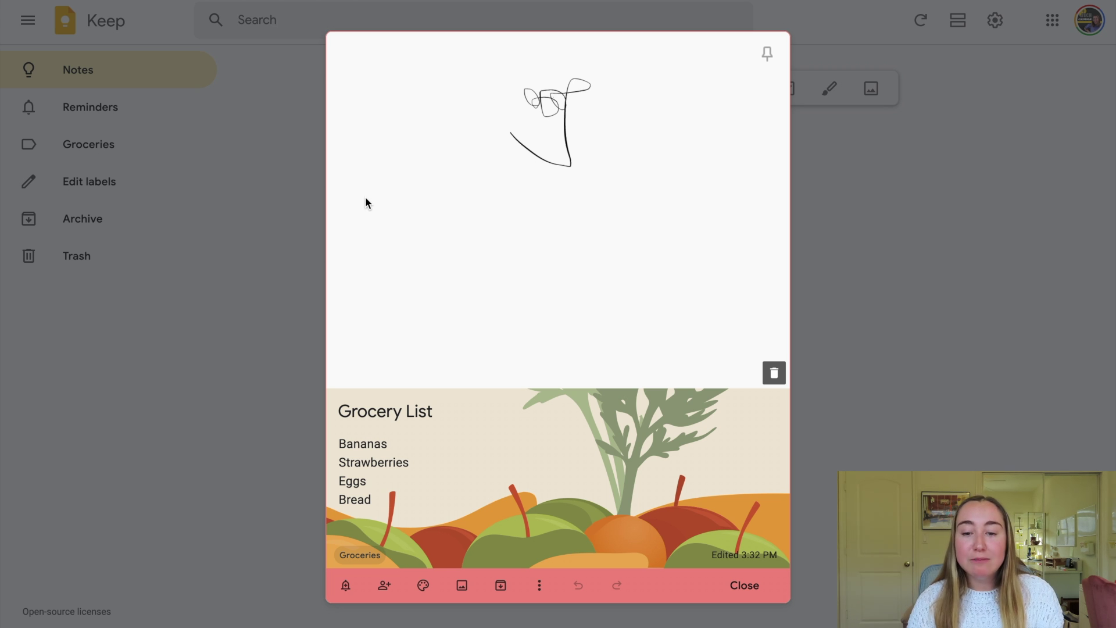
left_click(773, 375)
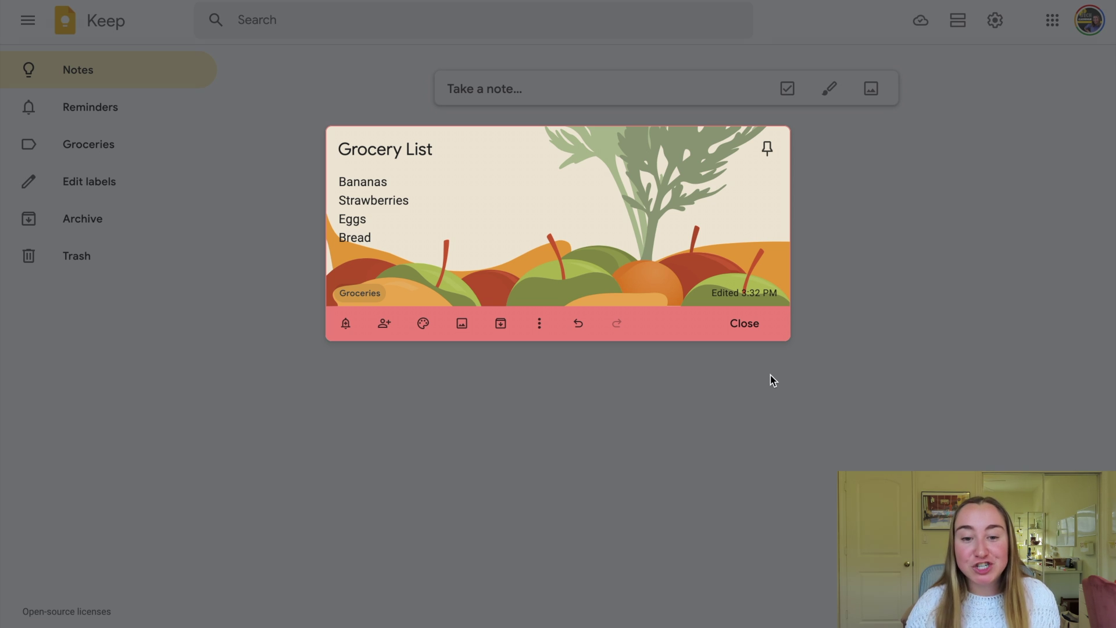
Show checkboxes for the Grocery List items and copy the note to Google Docs, opening the resulting document before closing the note.
left_click(538, 325)
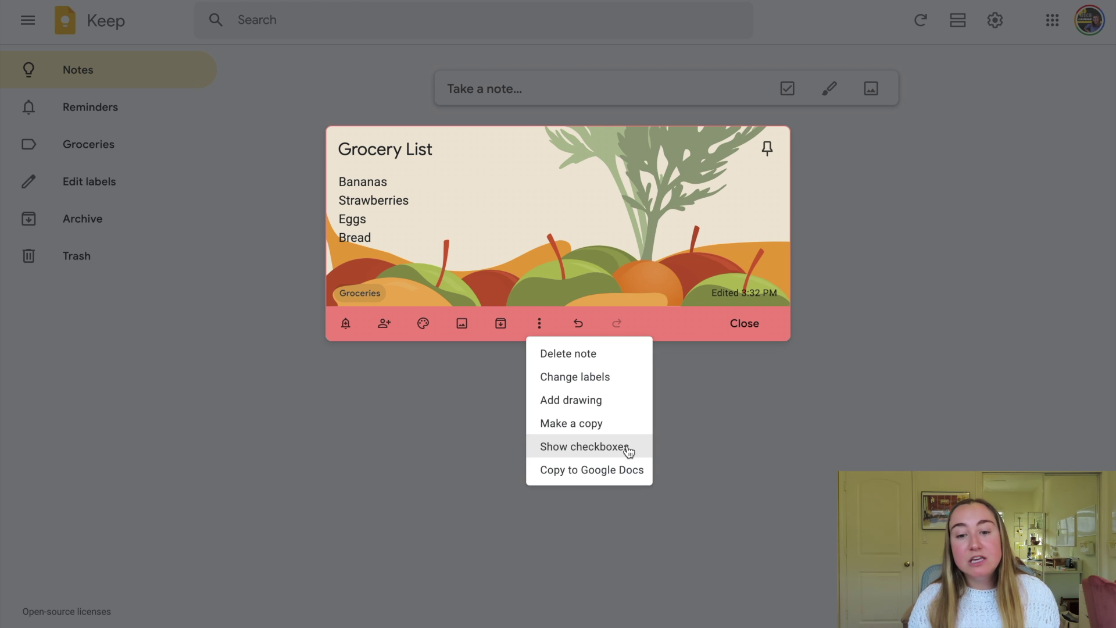
left_click(629, 452)
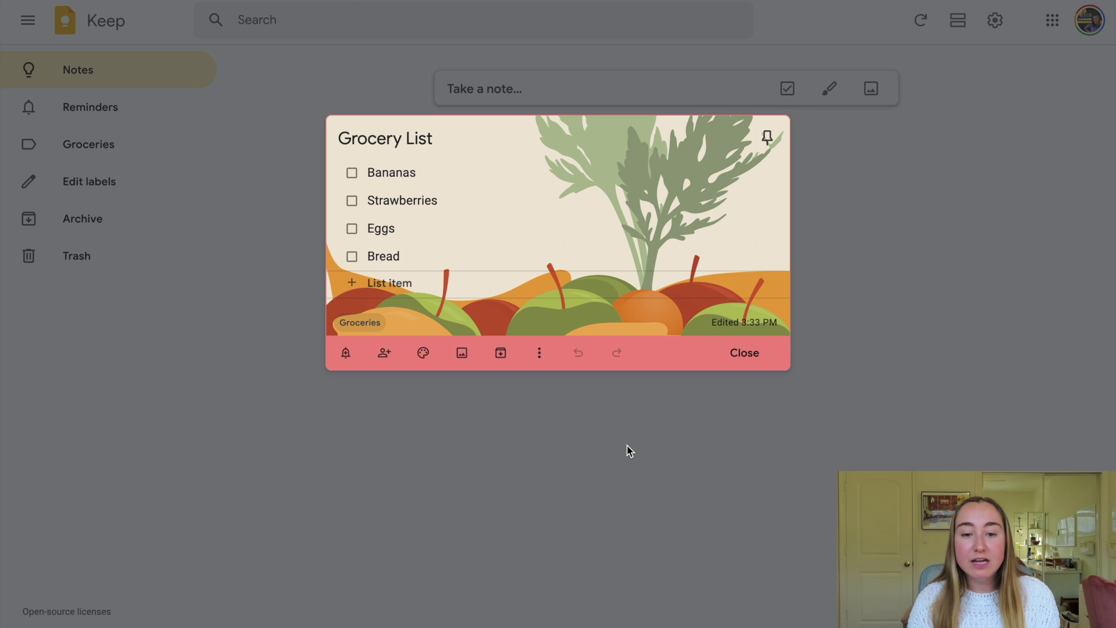
left_click(541, 356)
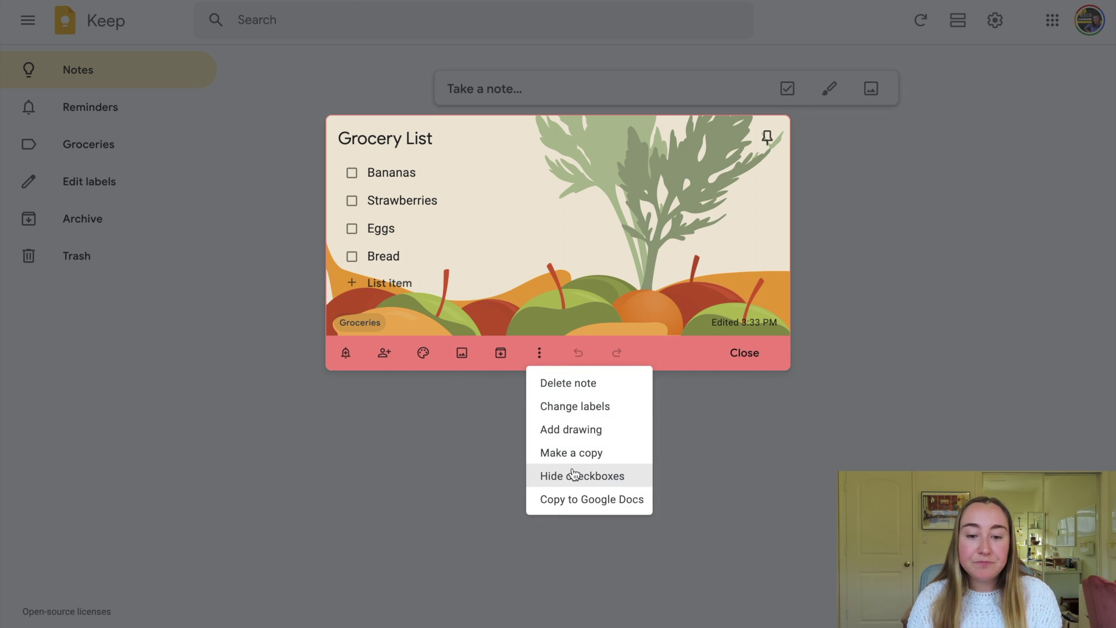
left_click(636, 500)
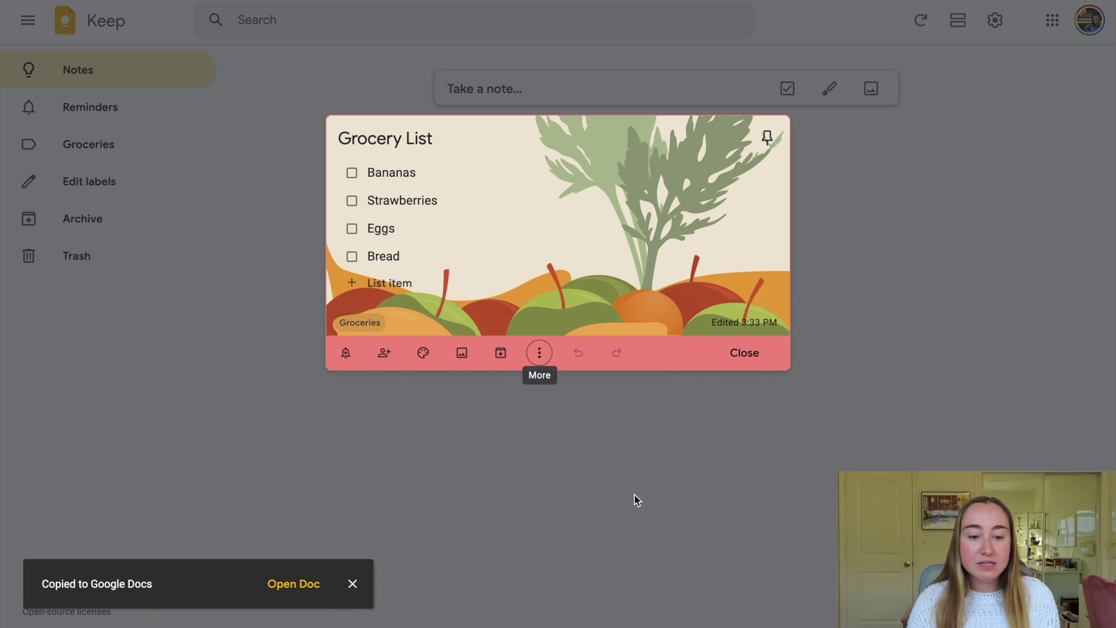
left_click(301, 583)
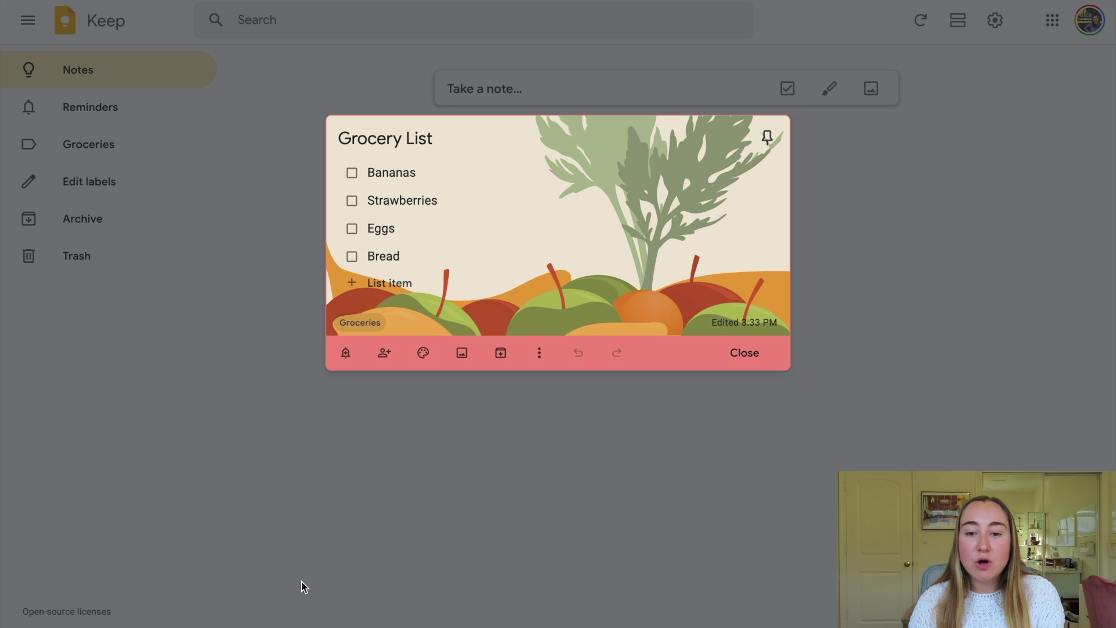
left_click(745, 353)
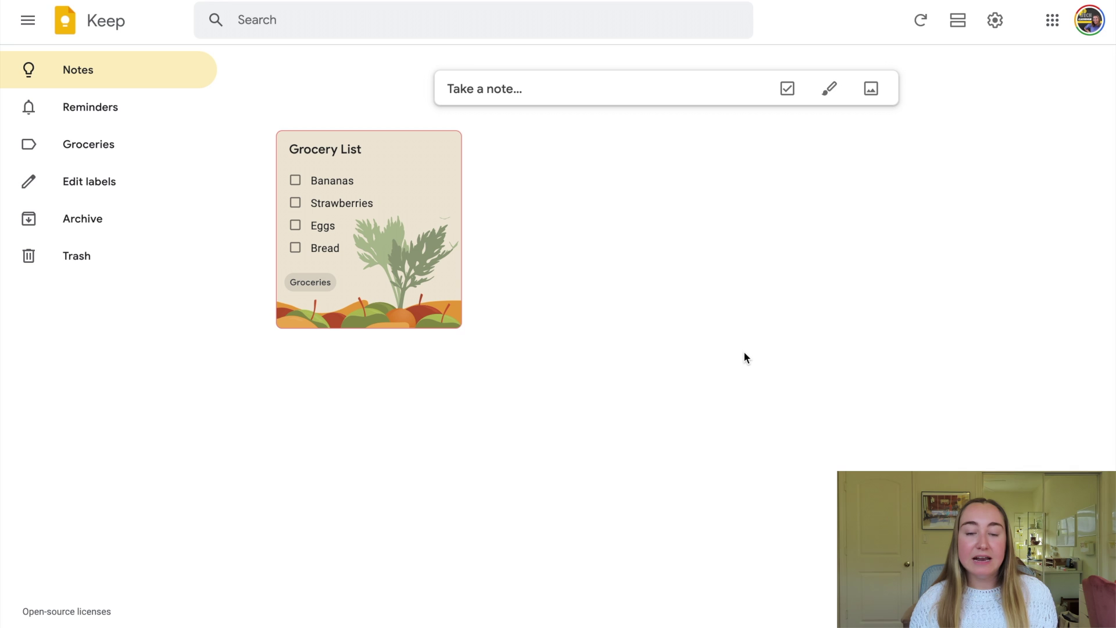
Start a new note with the lines "Film Google Keep tutorial video", "Record Google Keep video", "Edit" and "Upload to YouTube".
left_click(562, 92)
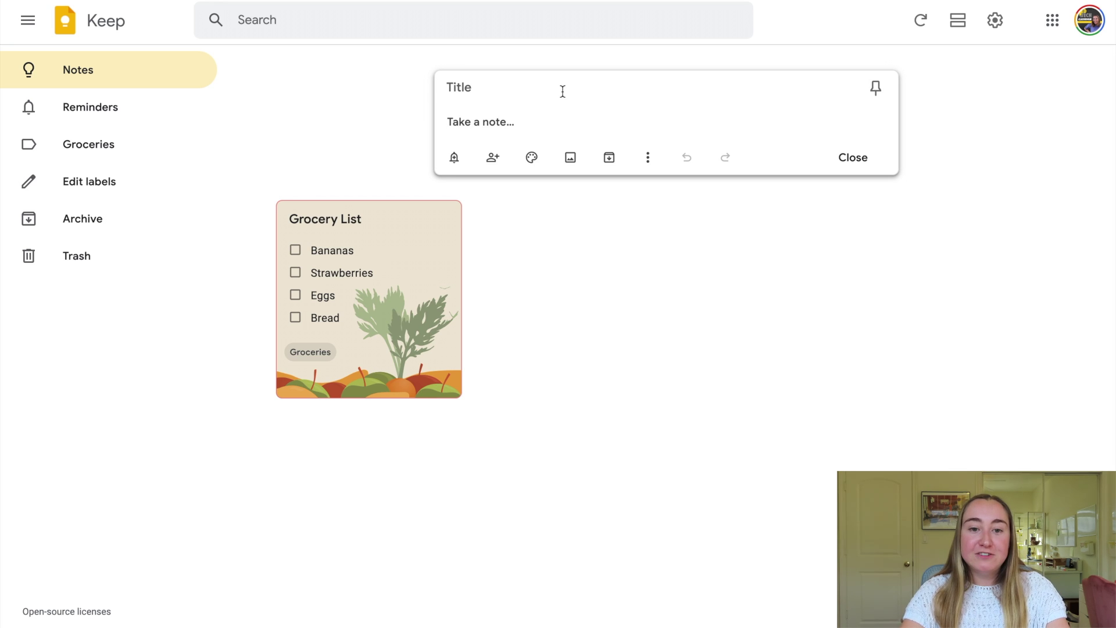
type("Film Goog")
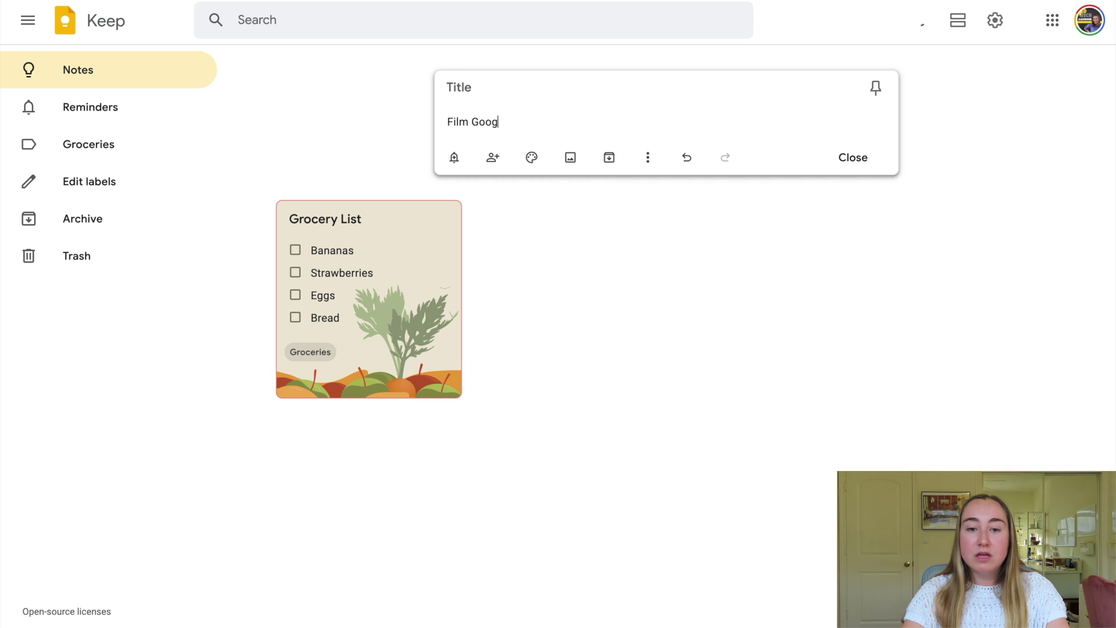
type("le Keep tutorial video")
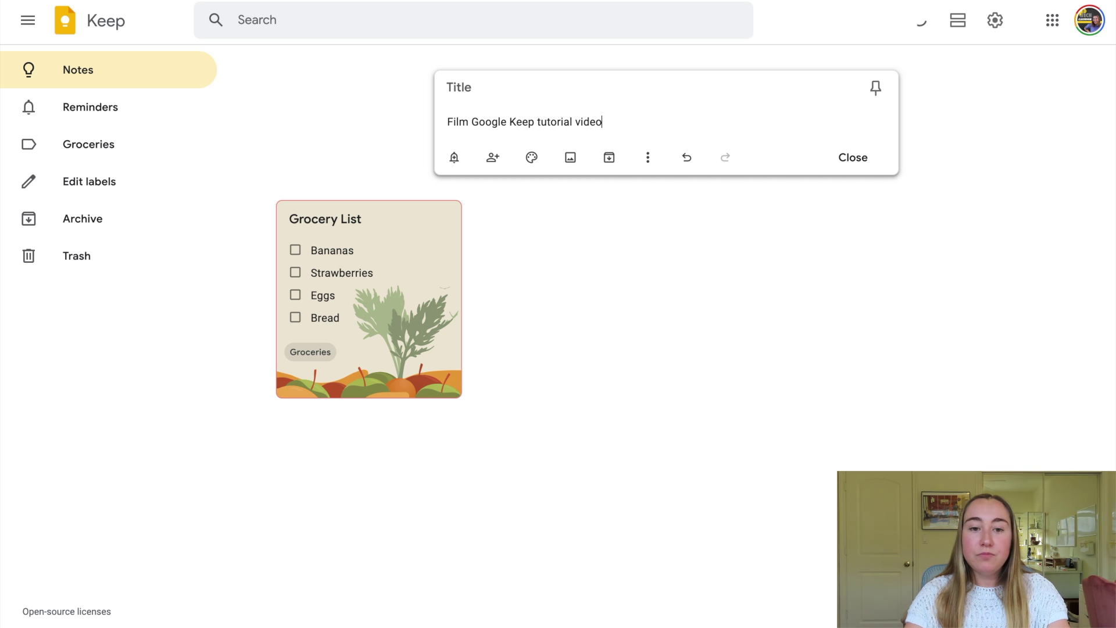
key("Return")
type("Record ")
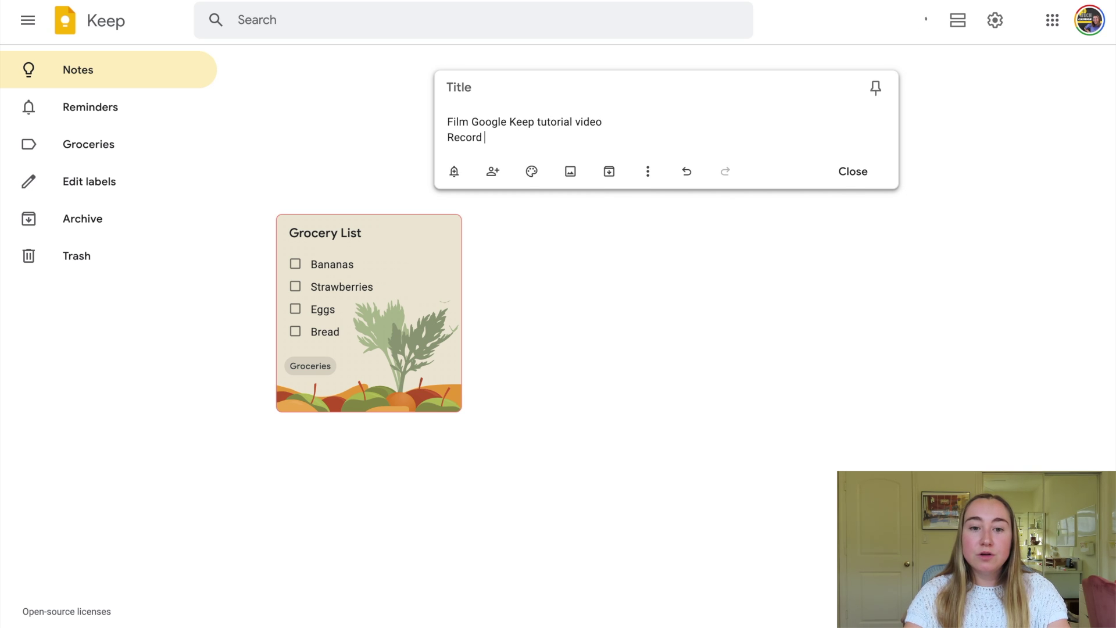
type("Google Keep video")
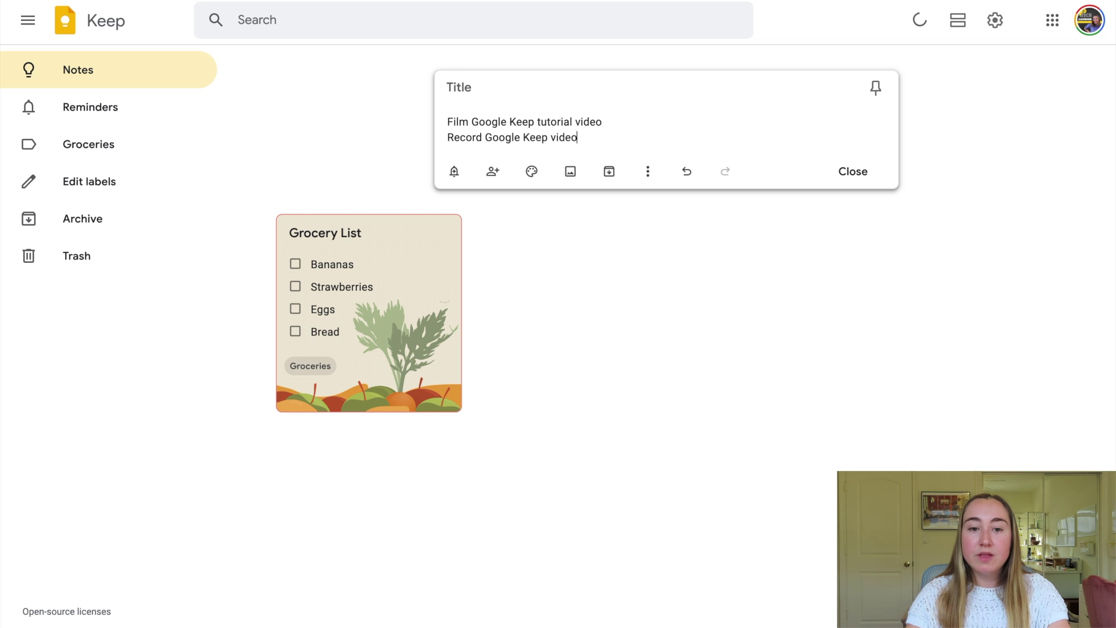
key("Return")
type("Edit")
key("Return")
type("Uploadt")
key("BackSpace")
type("to YouTube")
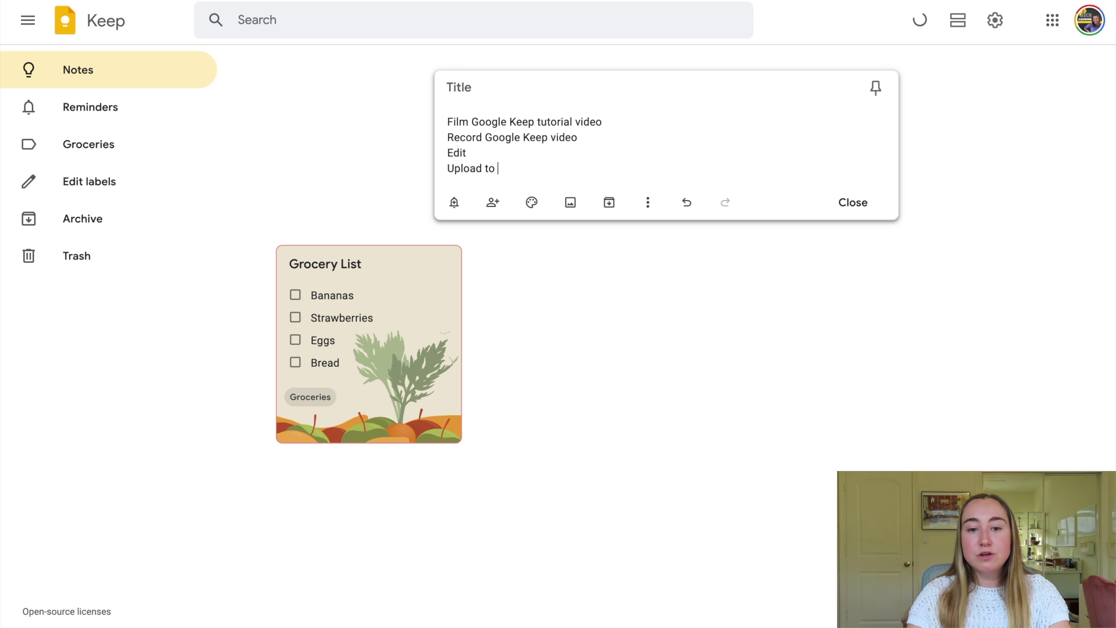
Title the new note YouTube Plan and close it so it is saved among the notes.
left_click(489, 93)
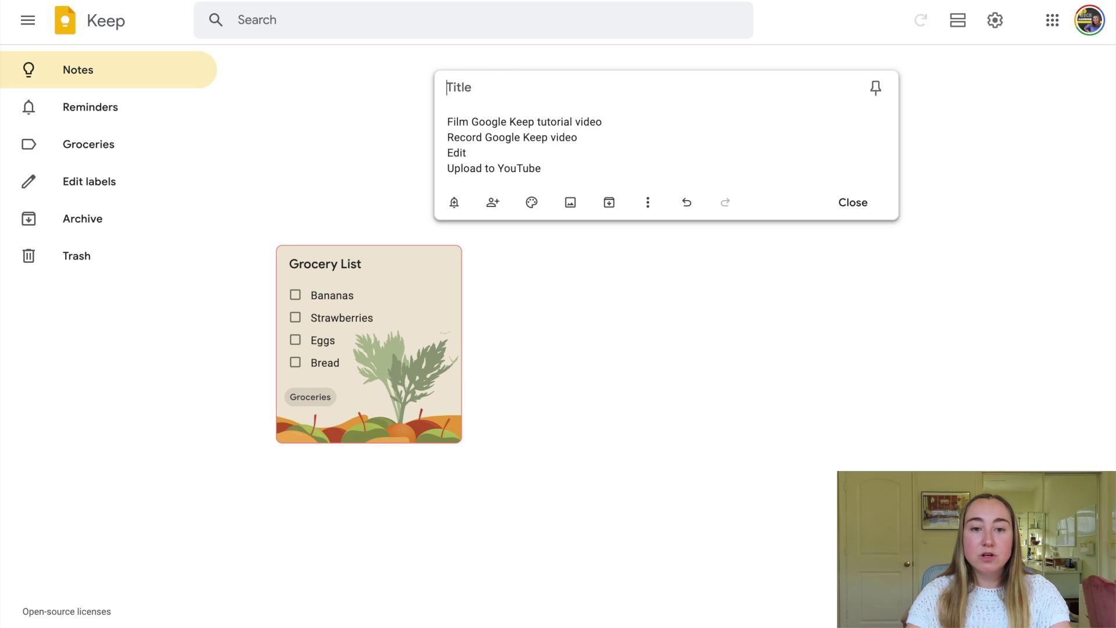
type("YouTube")
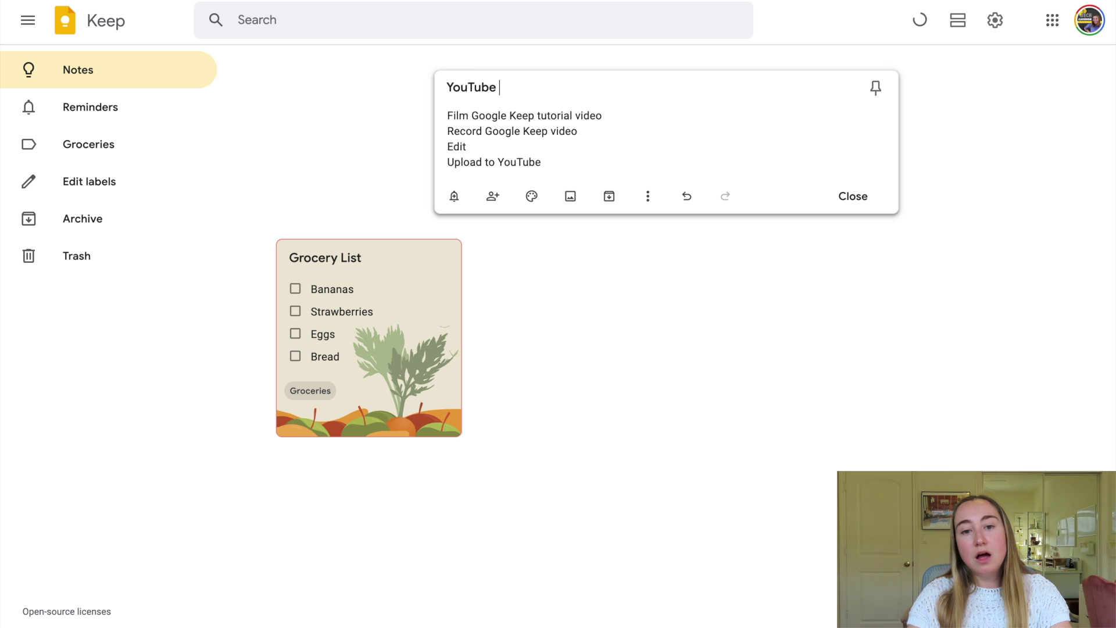
type(" Plan")
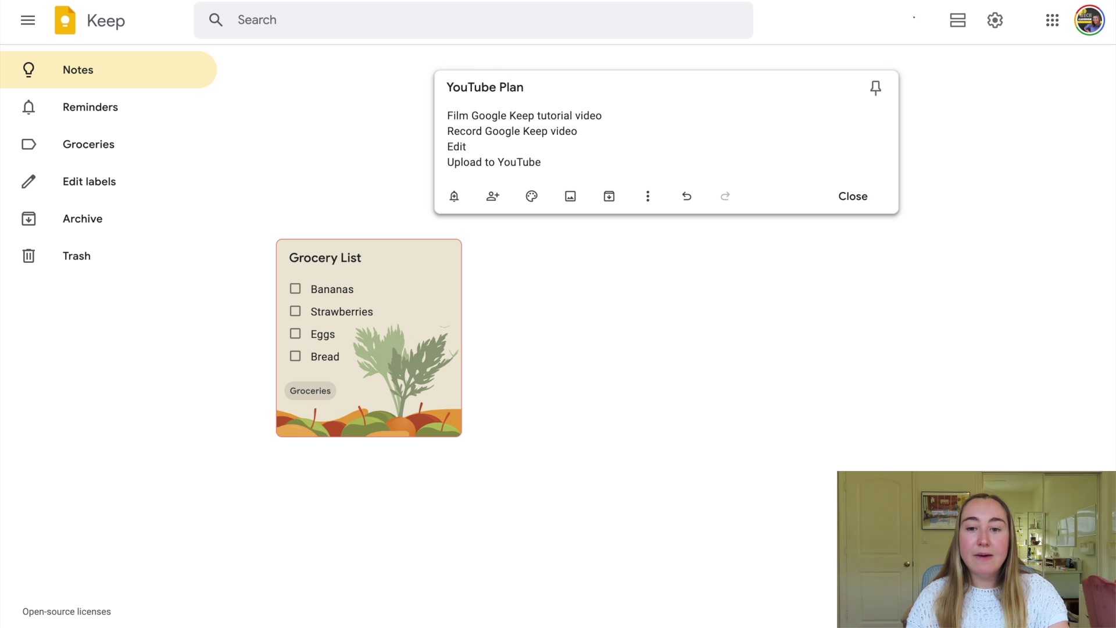
left_click(662, 289)
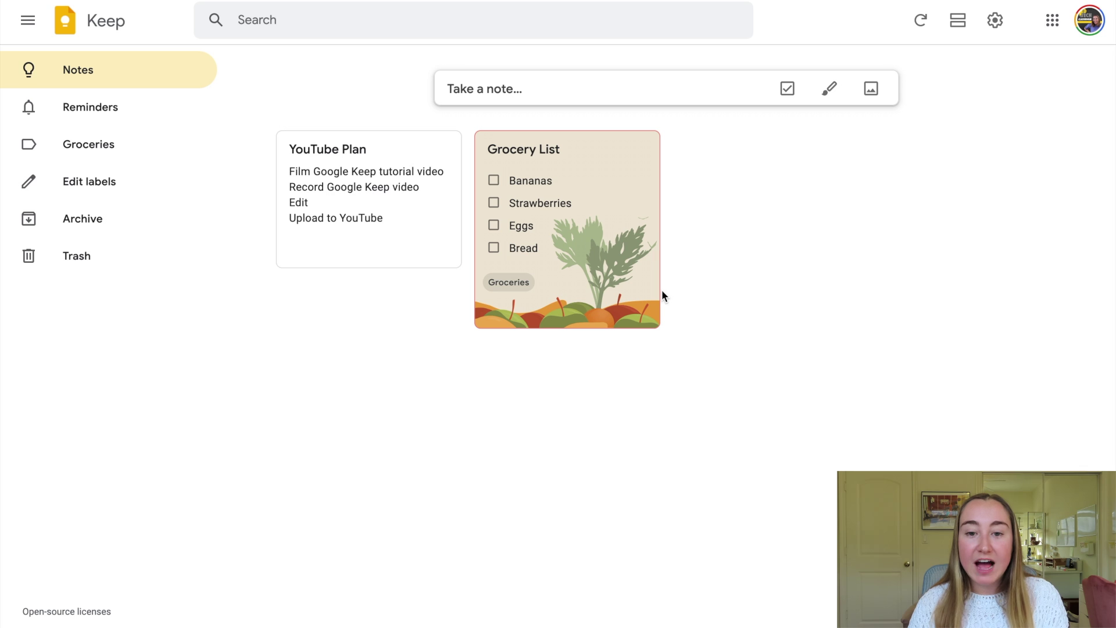
Pin the Grocery List note so it stays above the other notes.
mouse_move(622, 207)
left_click(639, 152)
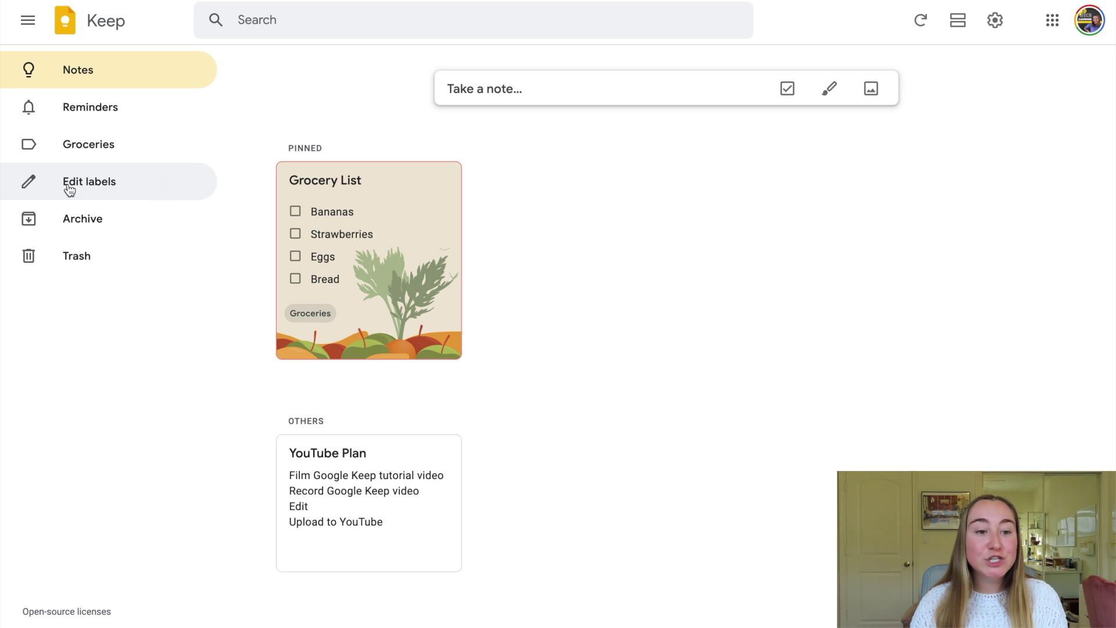
Create a new label named STEM Class in the label editor and finish editing labels.
left_click(161, 182)
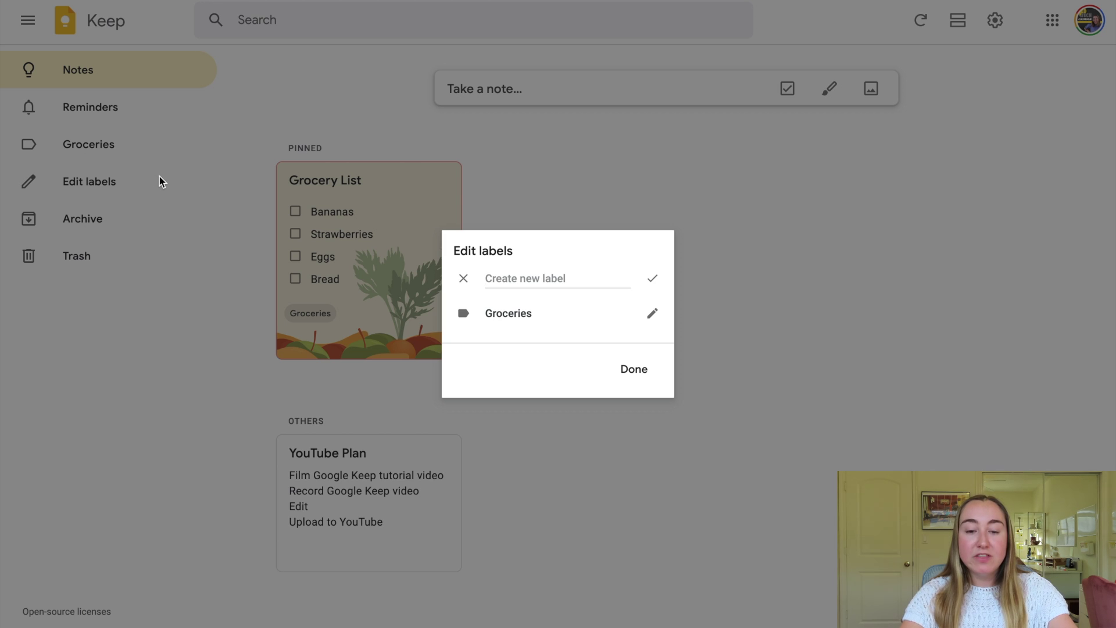
type("STEM Class")
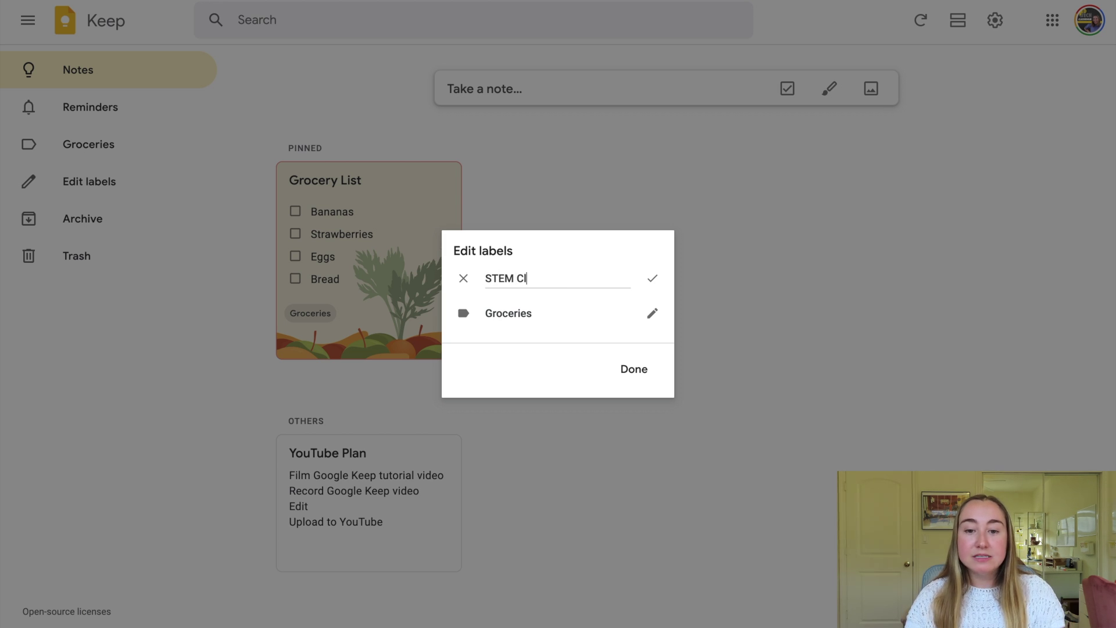
left_click(655, 280)
left_click(633, 393)
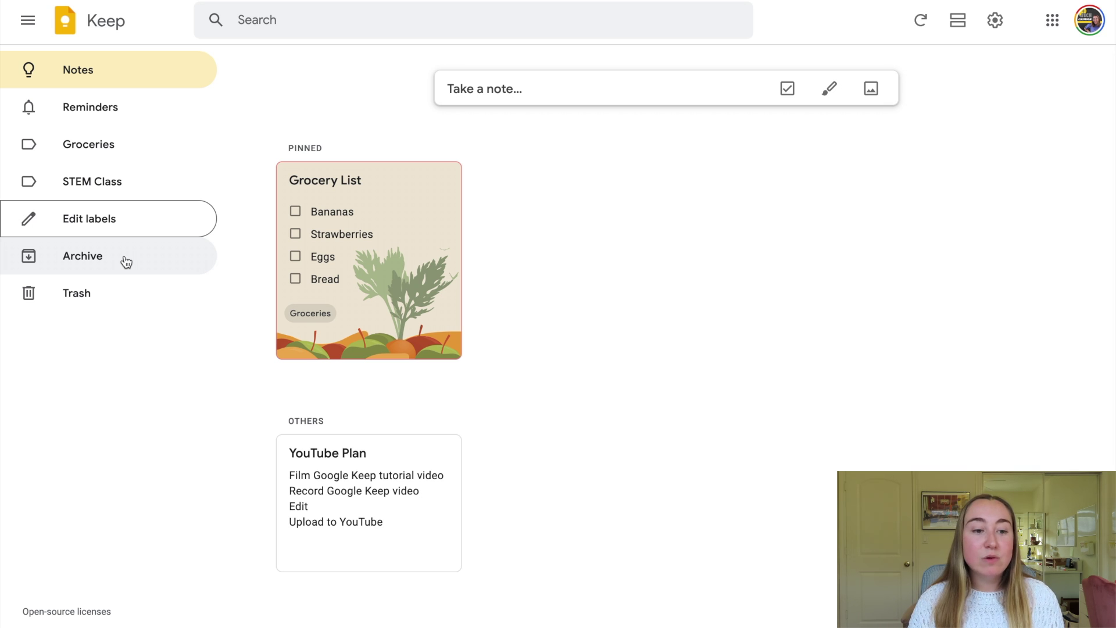
View the deleted notes in the Trash and return to all notes.
left_click(134, 304)
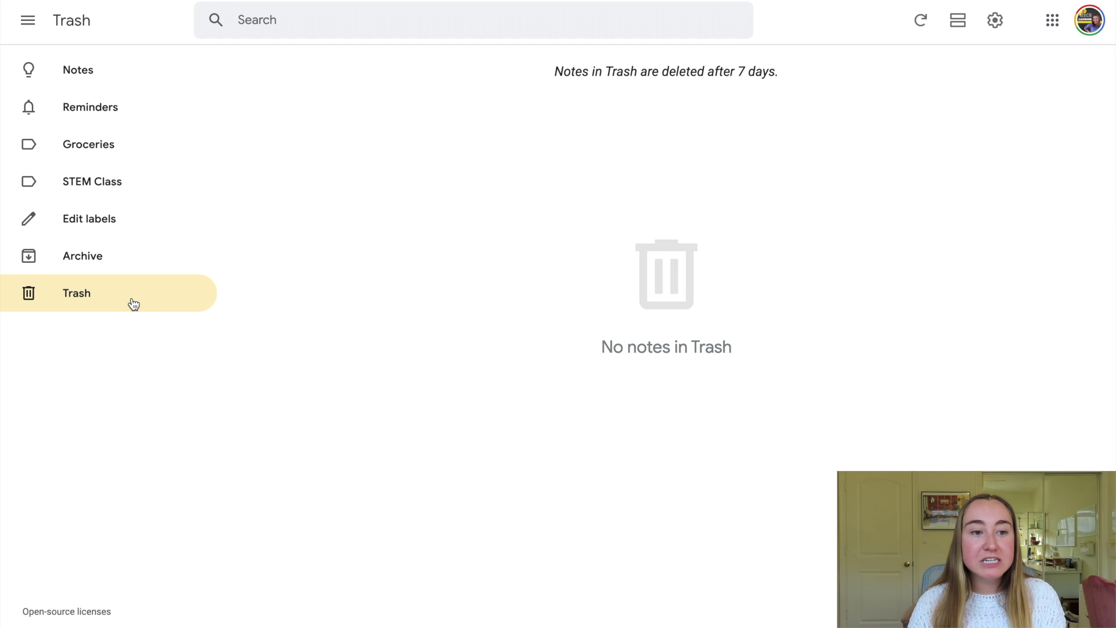
left_click(87, 70)
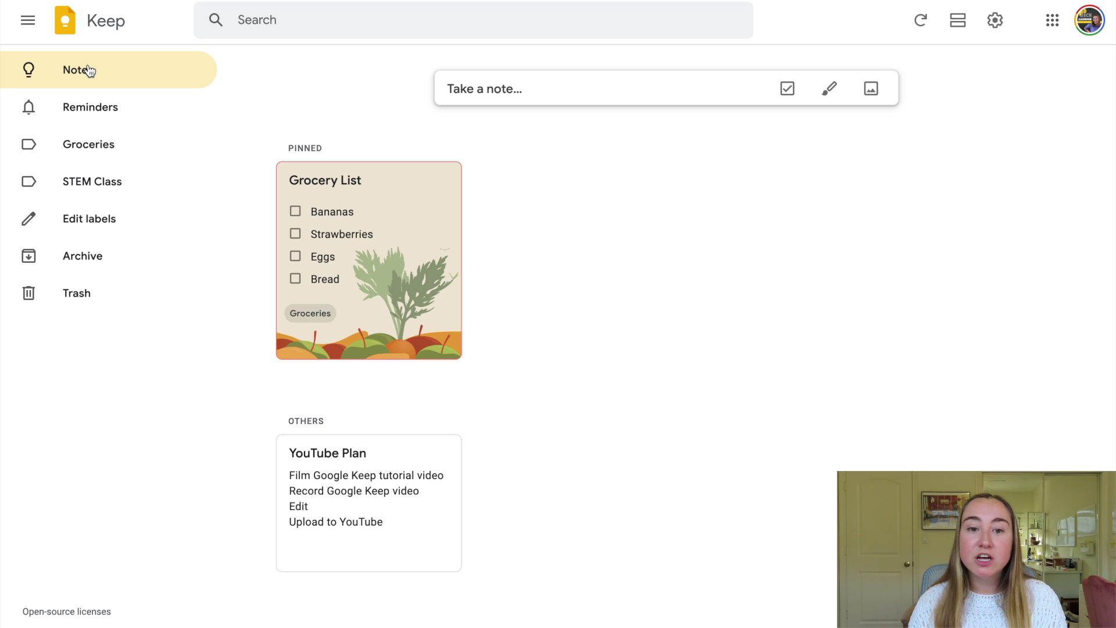
Switch the notes display to list view and back to grid view.
left_click(963, 30)
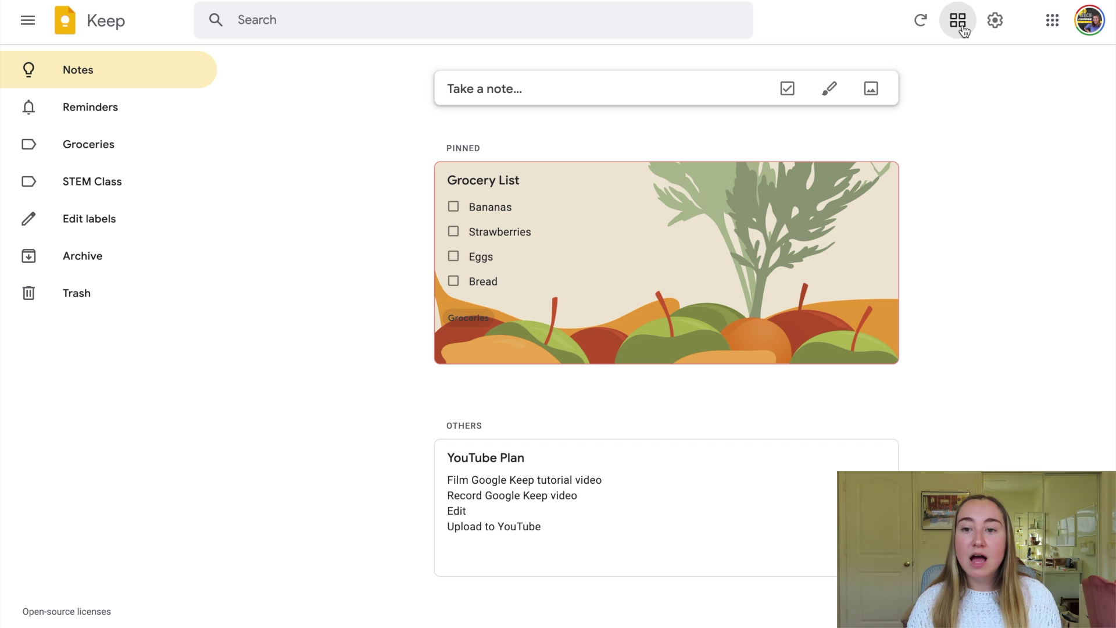
left_click(957, 24)
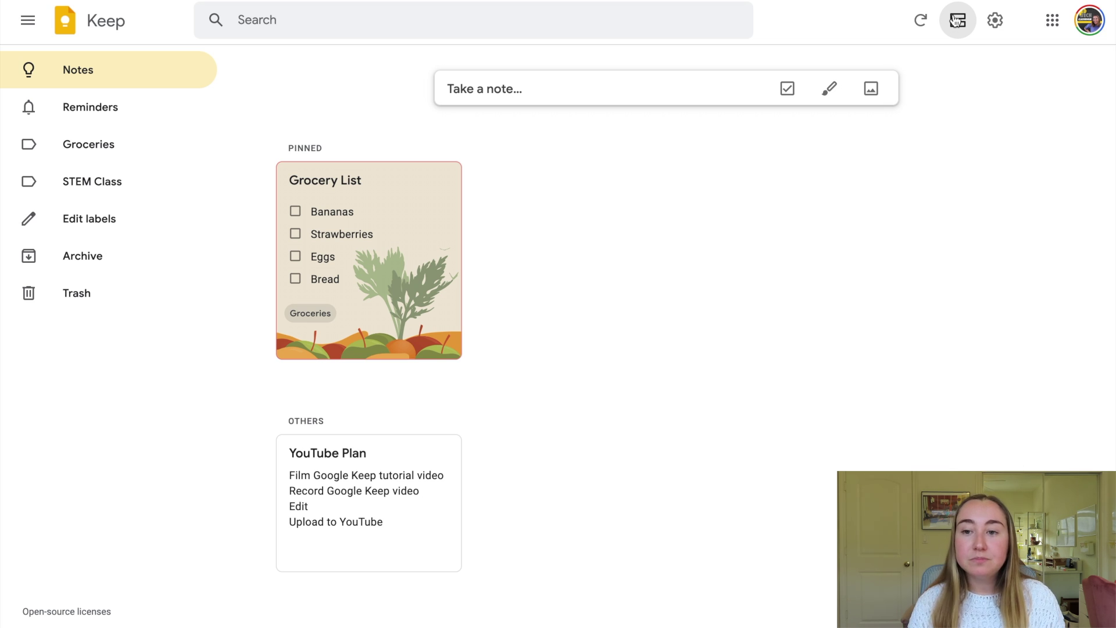
Enable the dark theme to preview the notes in it, and disable it again.
left_click(993, 29)
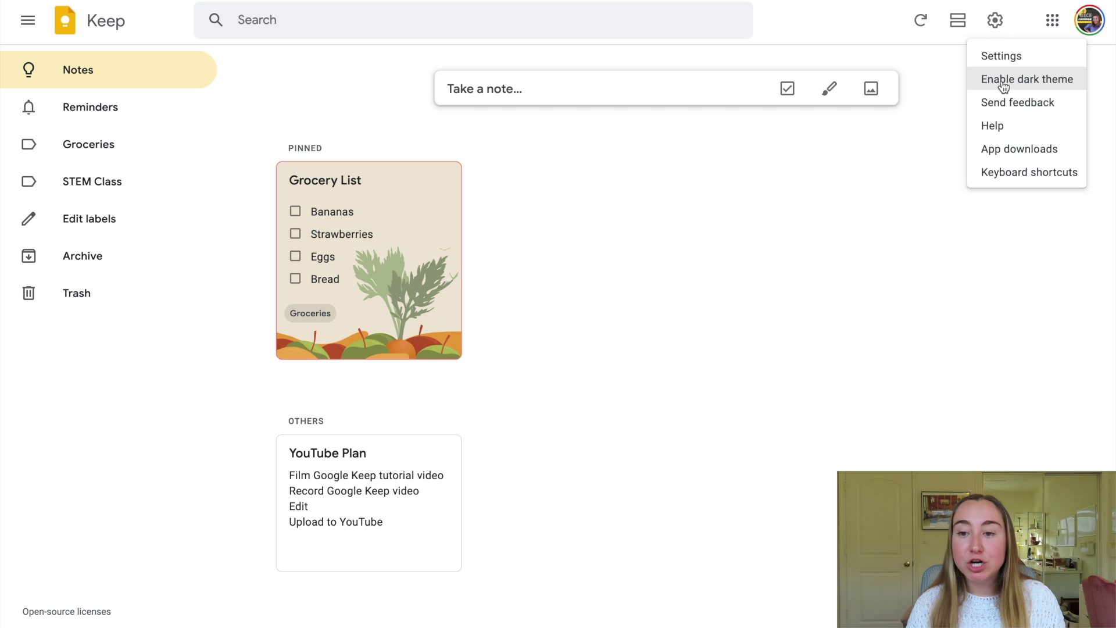
left_click(1070, 78)
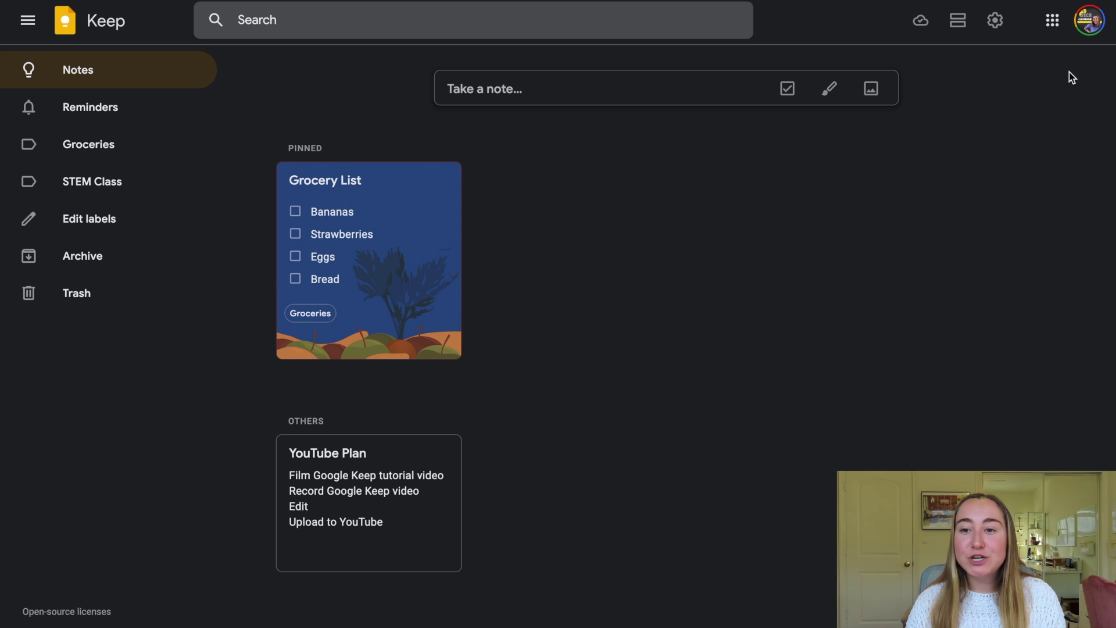
left_click(1004, 26)
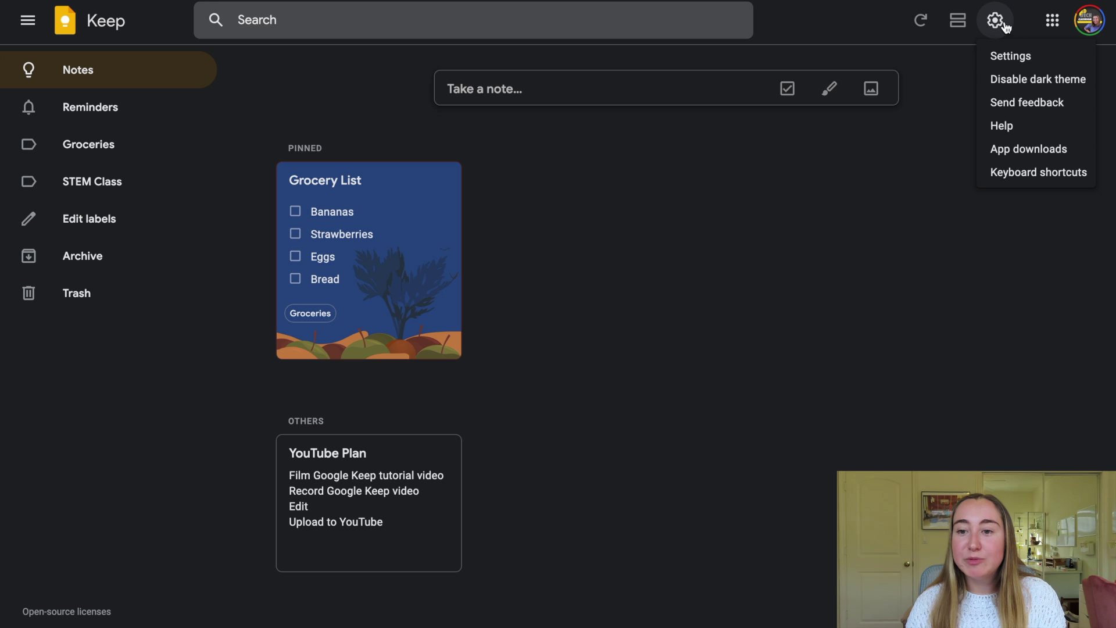
left_click(1013, 79)
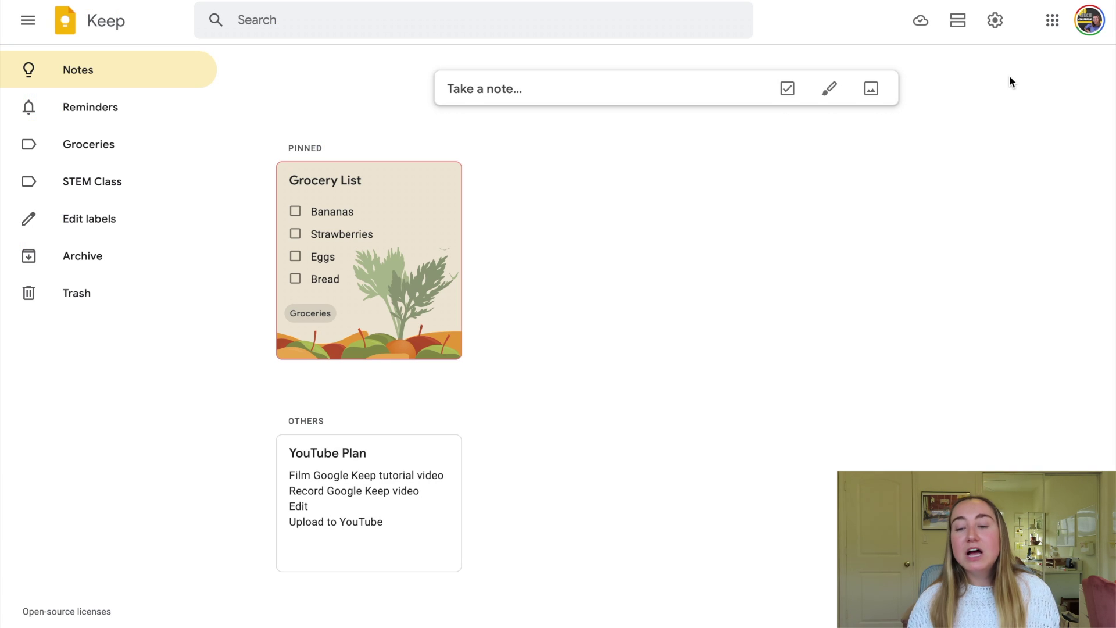